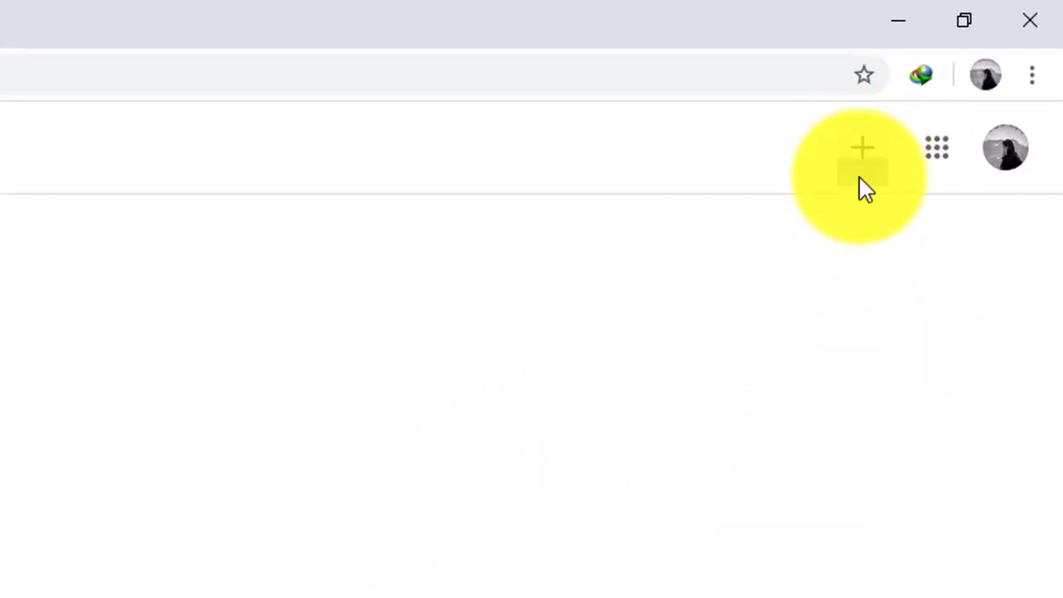
Start creating a new class and acknowledge the notice about using Classroom at a school with students
{"action": "left_click", "coordinate": [870, 162]}
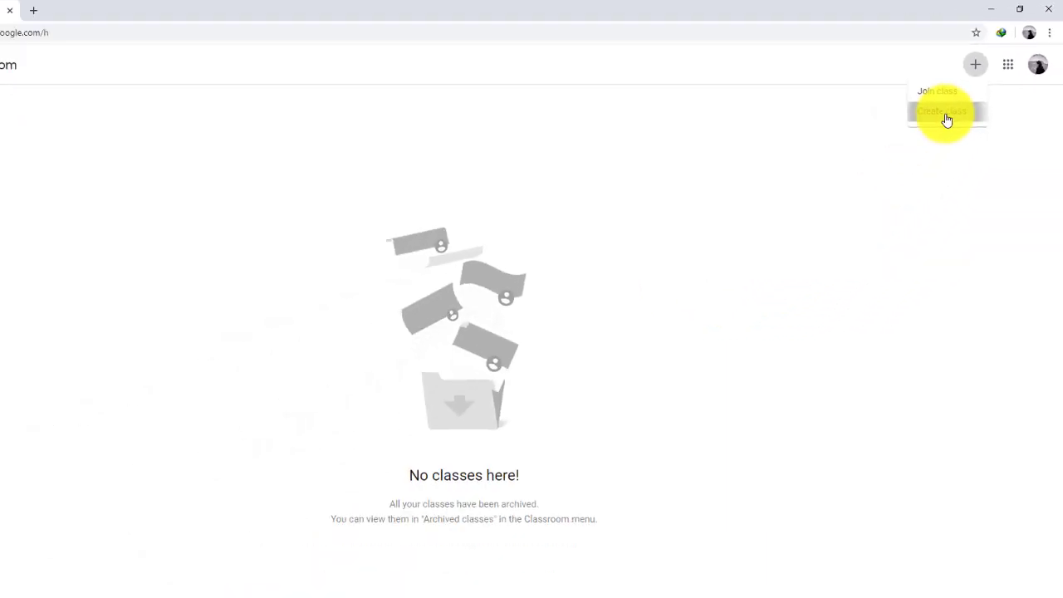
{"action": "left_click", "coordinate": [817, 229]}
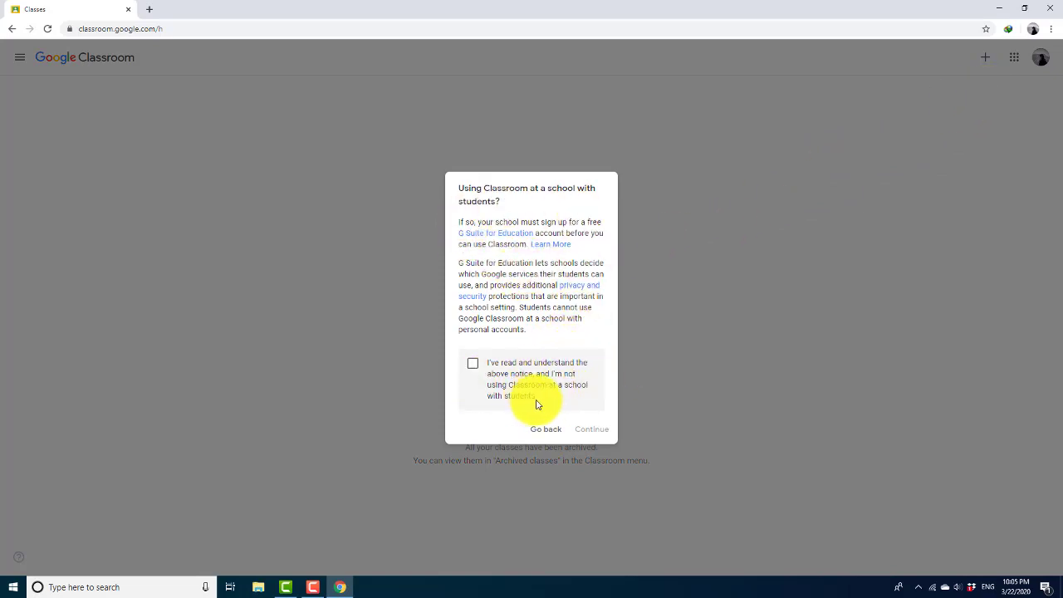
{"action": "left_click", "coordinate": [472, 366]}
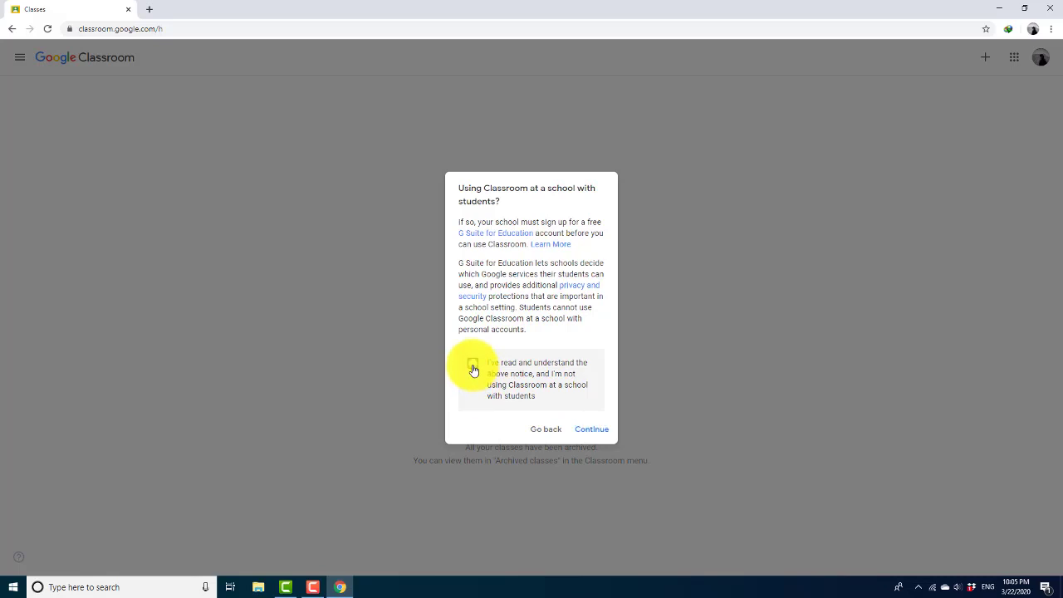
{"action": "left_click", "coordinate": [590, 431]}
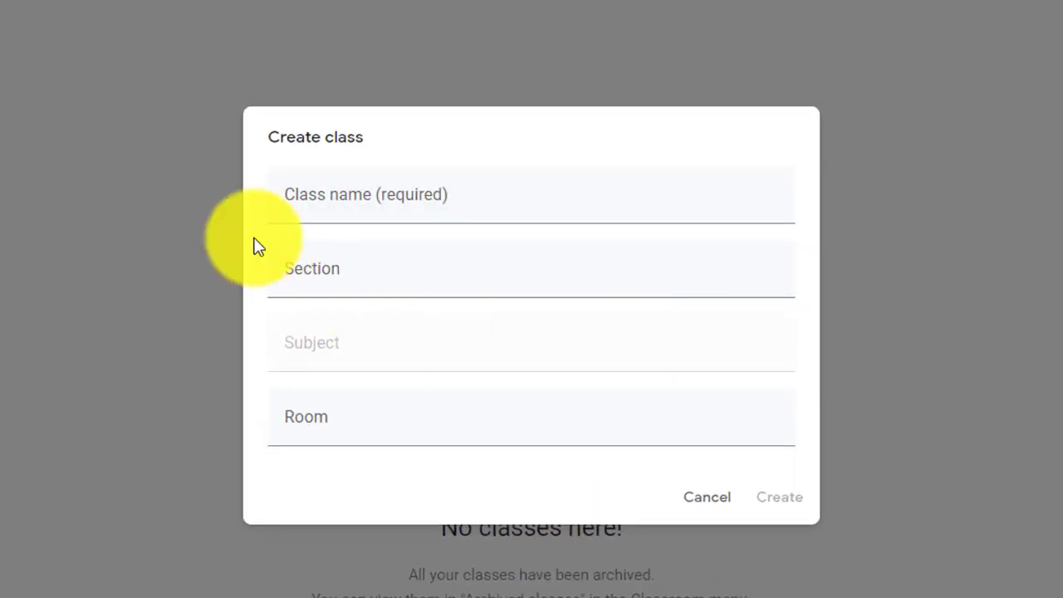
Name the new class "ບໍລິຫານການສຶກສາ"
{"action": "left_click", "coordinate": [327, 202]}
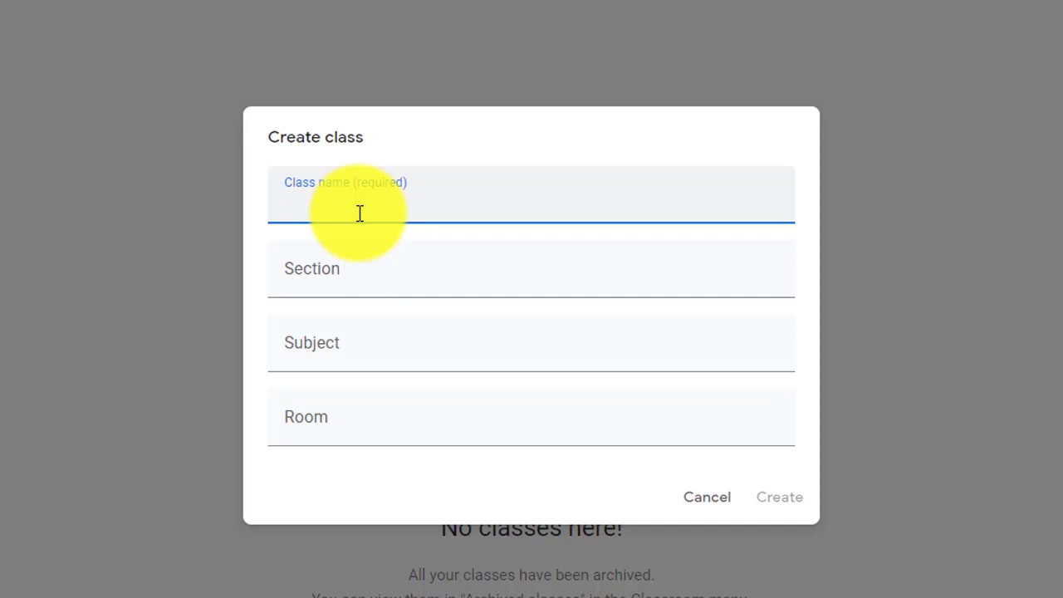
{"action": "type", "text": "ບໍລິຫານການ"}
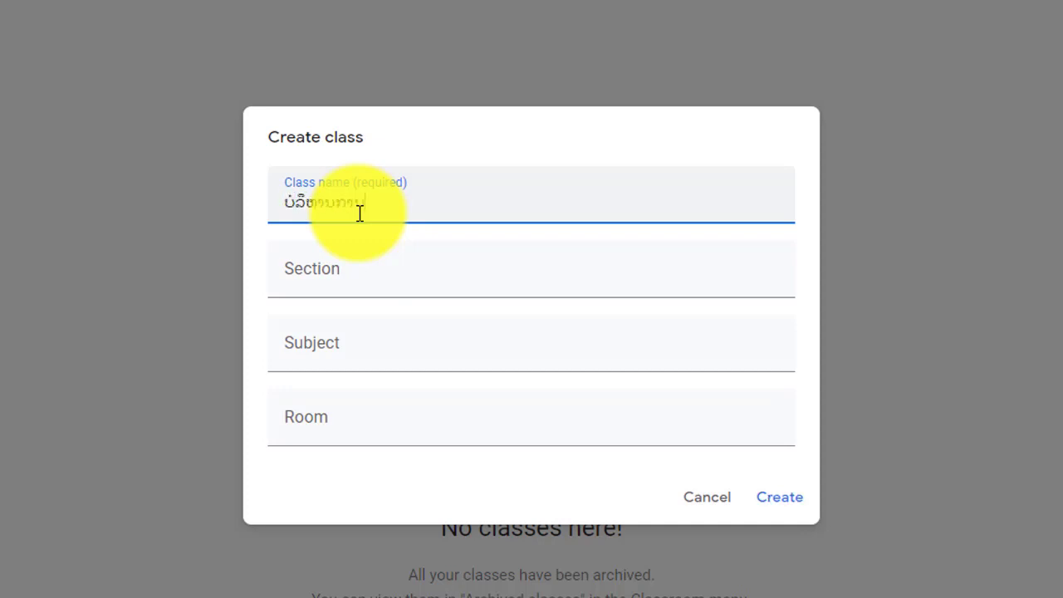
{"action": "type", "text": "ສຶກສາ"}
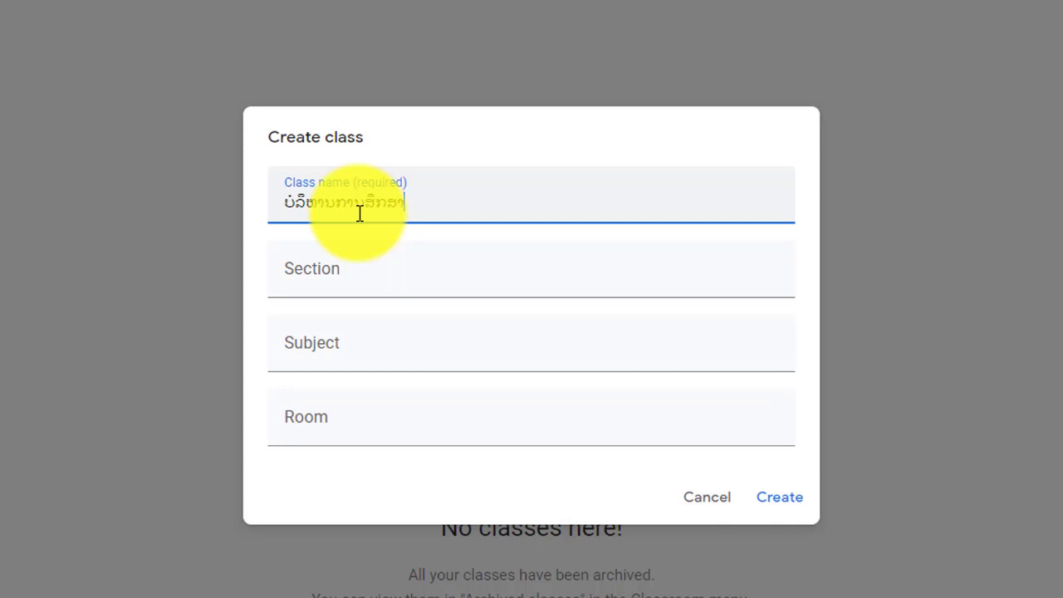
Set the class section to "ໝວດວິຊາພື້ນຖານ" and the subject to "ຄອມພິວເຕີ"
{"action": "left_click", "coordinate": [304, 264]}
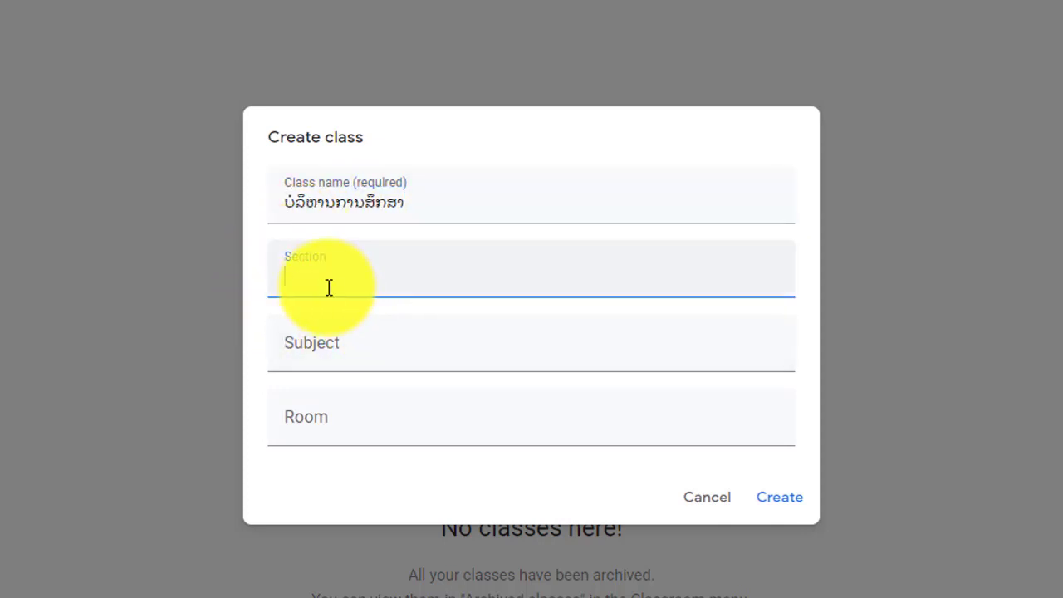
{"action": "type", "text": "ພ"}
{"action": "key", "text": "BackSpace"}
{"action": "type", "text": "ໝວດວິຊາວ"}
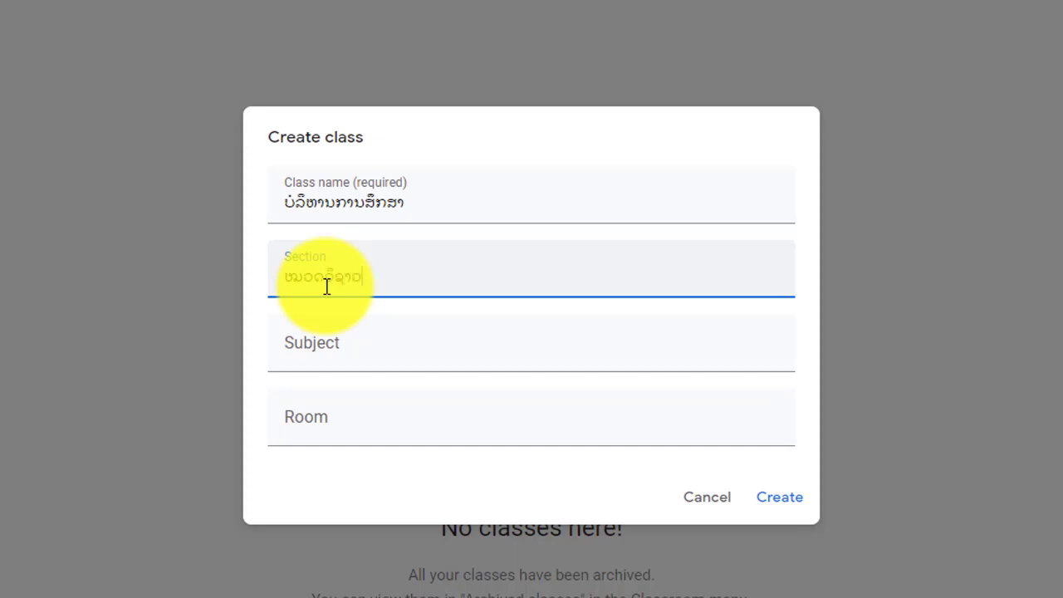
{"action": "key", "text": "BackSpace"}
{"action": "type", "text": "ພື້ນຖານ"}
{"action": "left_click", "coordinate": [317, 356]}
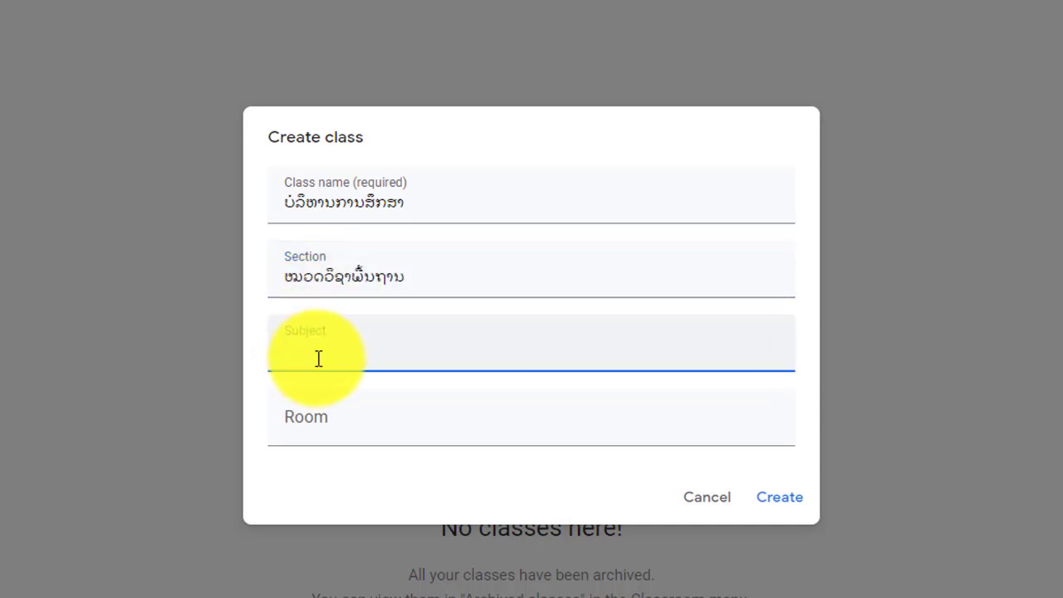
{"action": "type", "text": "ຄອມພິວເຕີ"}
Set the room to "ຕຶກ ED, ຫ້ອງ ED7" and create the class
{"action": "left_click", "coordinate": [305, 424]}
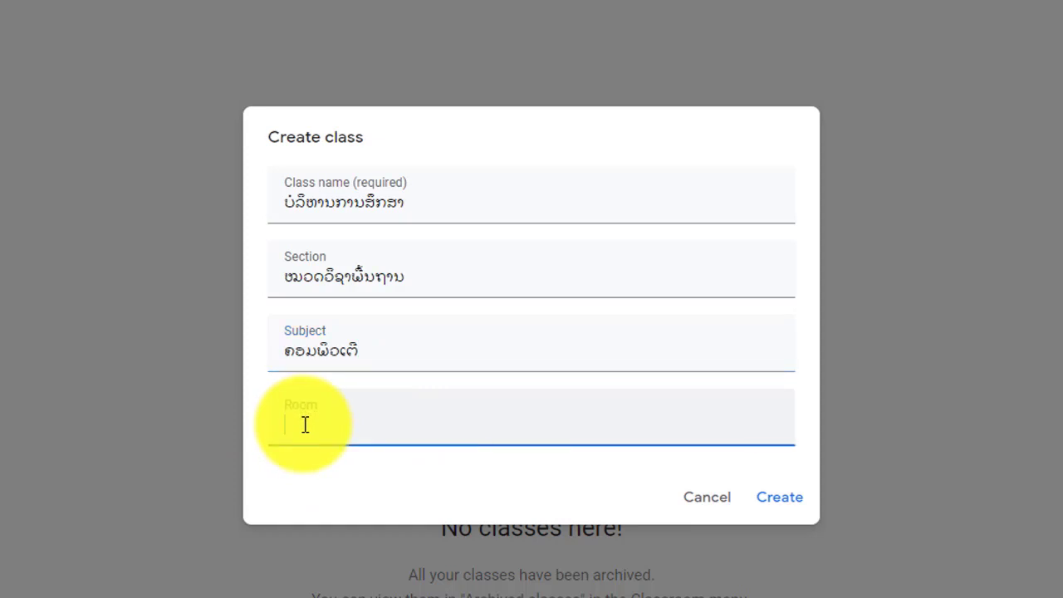
{"action": "type", "text": "ຄ"}
{"action": "key", "text": "BackSpace"}
{"action": "type", "text": "ຫ"}
{"action": "key", "text": "BackSpace"}
{"action": "type", "text": "ຕີ"}
{"action": "type", "text": " ED"}
{"action": "type", "text": ", "}
{"action": "type", "text": "ຫ້ອງ"}
{"action": "type", "text": " ເ"}
{"action": "key", "text": "BackSpace"}
{"action": "key", "text": "BackSpace"}
{"action": "type", "text": "E7"}
{"action": "left_click", "coordinate": [381, 424]}
{"action": "type", "text": "D"}
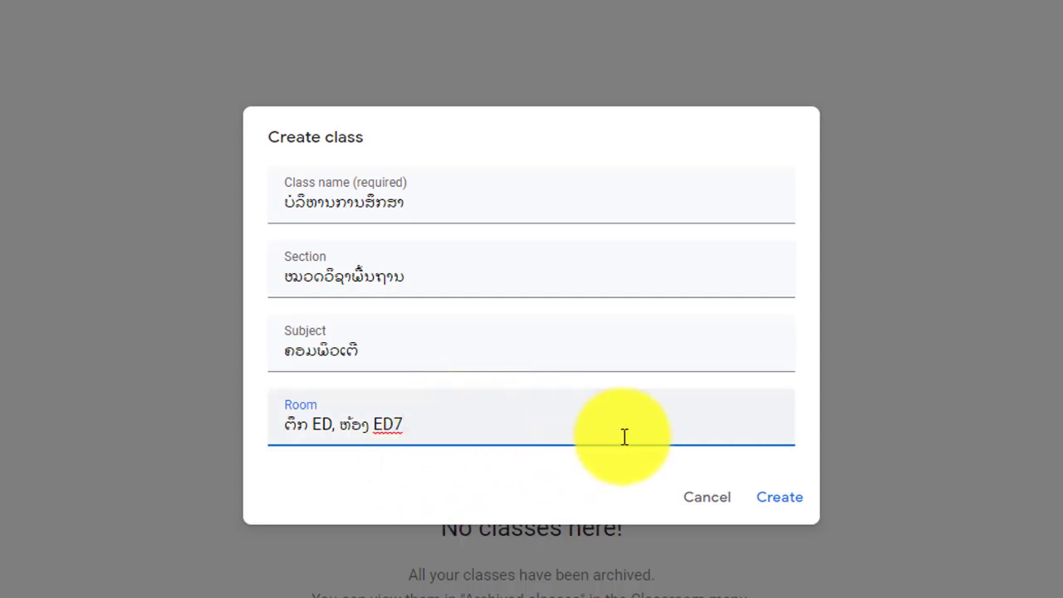
{"action": "left_click", "coordinate": [456, 206]}
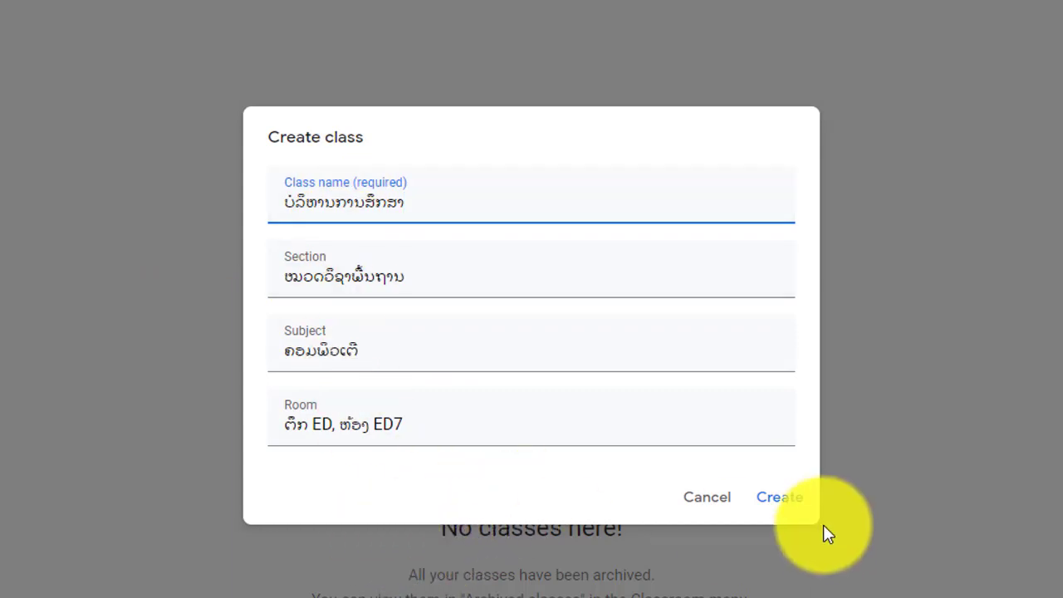
{"action": "left_click", "coordinate": [785, 501]}
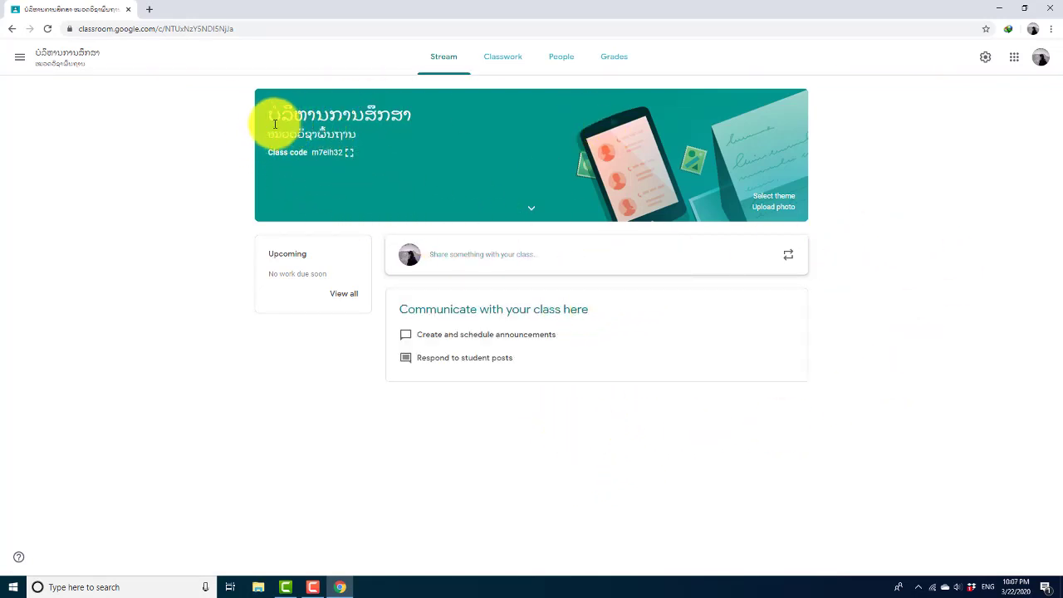
Examine the class title, section and class code in the class banner, including the enlarged view of the code
{"action": "left_click_drag", "start_coordinate": [269, 116], "coordinate": [420, 119]}
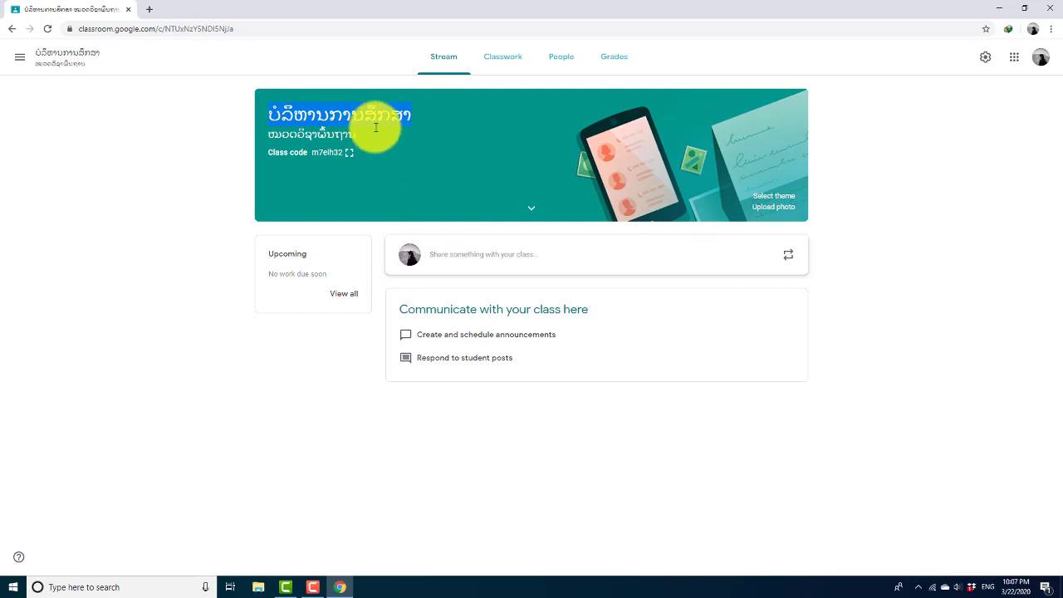
{"action": "left_click_drag", "start_coordinate": [269, 133], "coordinate": [357, 135]}
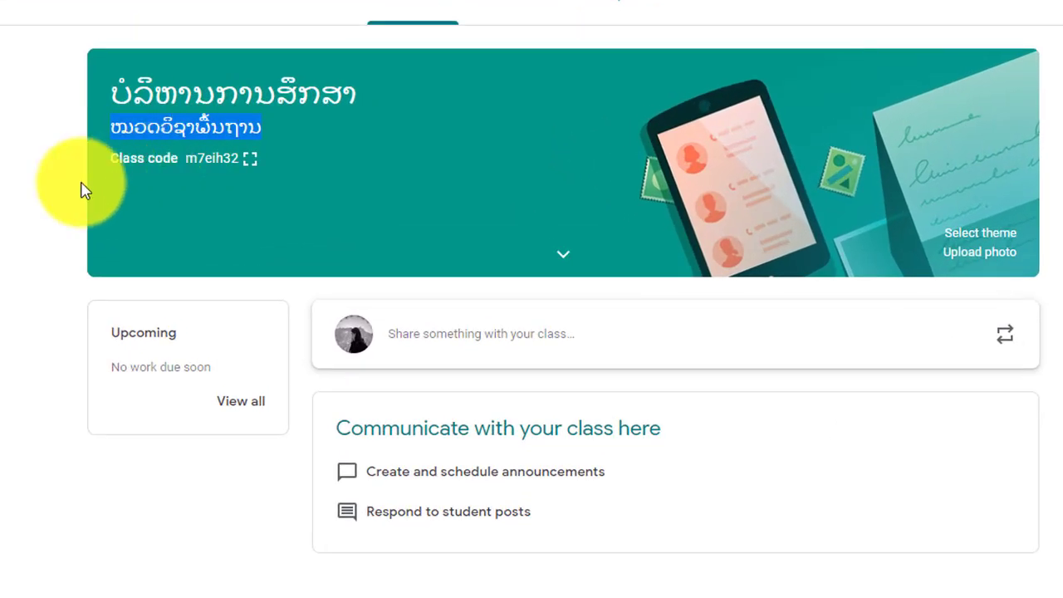
{"action": "mouse_move", "coordinate": [176, 160]}
{"action": "left_mouse_down"}
{"action": "mouse_move", "coordinate": [108, 167]}
{"action": "mouse_move", "coordinate": [177, 163]}
{"action": "left_mouse_up"}
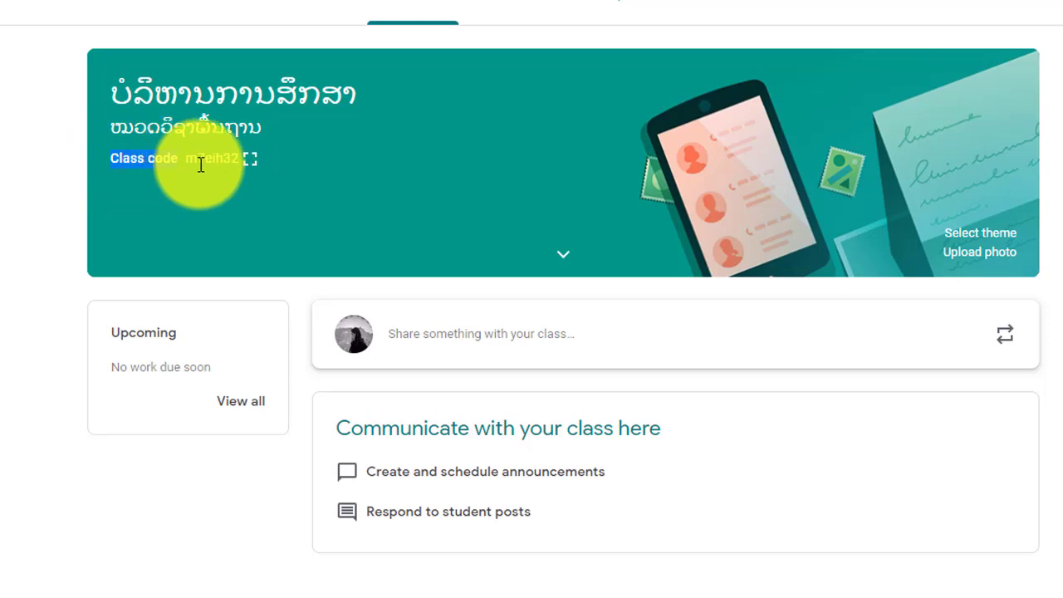
{"action": "left_click", "coordinate": [188, 161]}
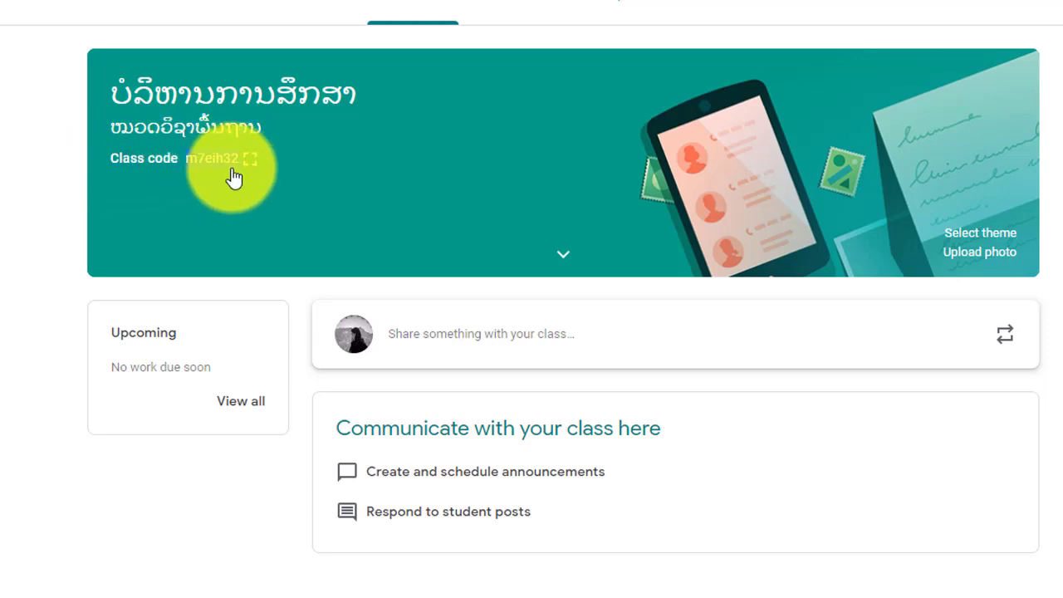
{"action": "left_click_drag", "start_coordinate": [185, 161], "coordinate": [250, 164]}
{"action": "left_click", "coordinate": [250, 164]}
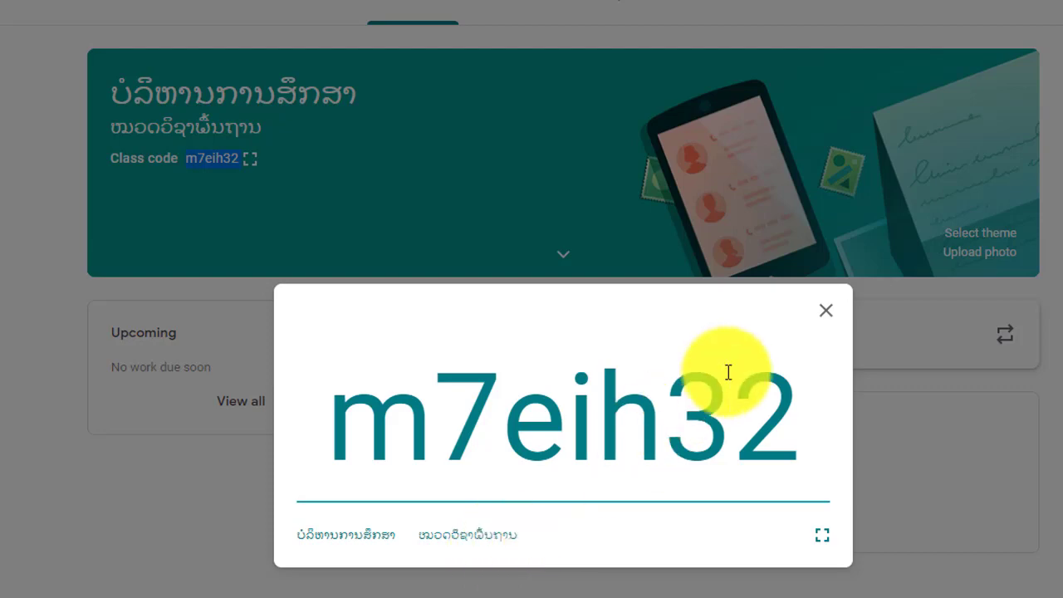
{"action": "left_click", "coordinate": [827, 313]}
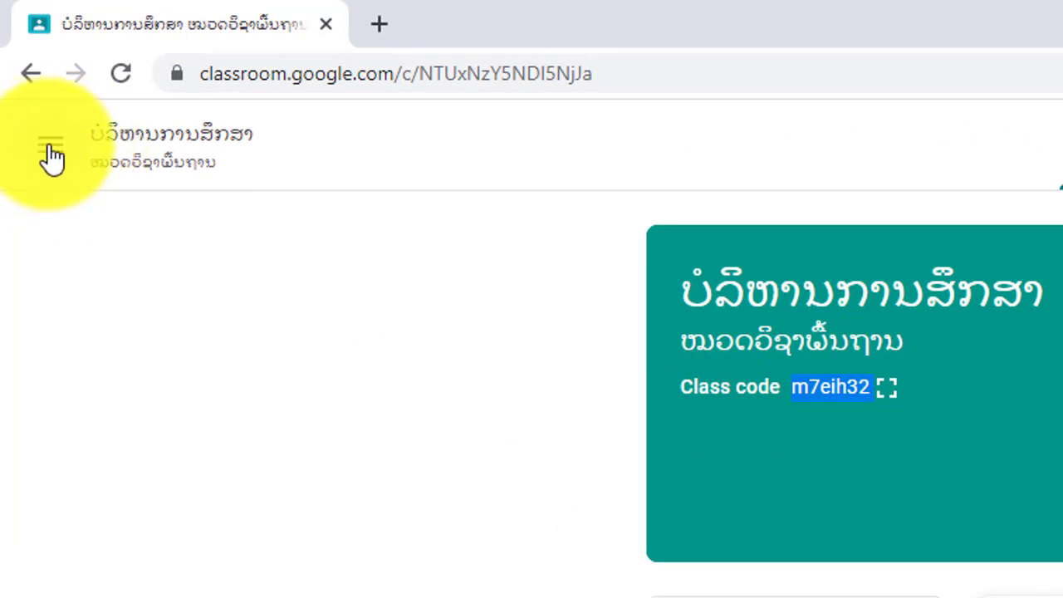
View the overview of all classes, and look up the student class code on the class's People page
{"action": "left_click", "coordinate": [50, 150]}
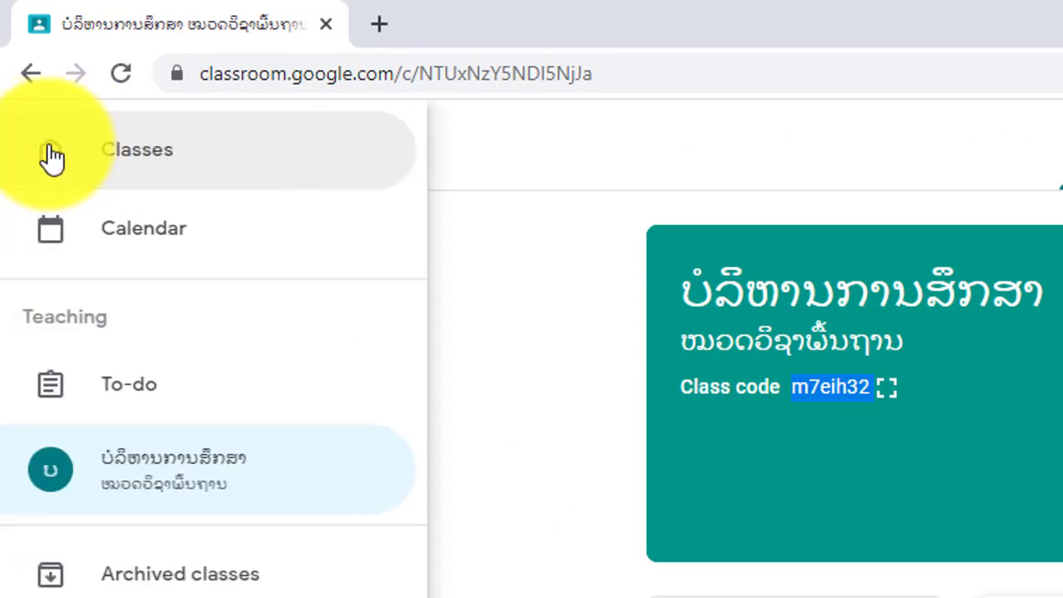
{"action": "left_click", "coordinate": [185, 154]}
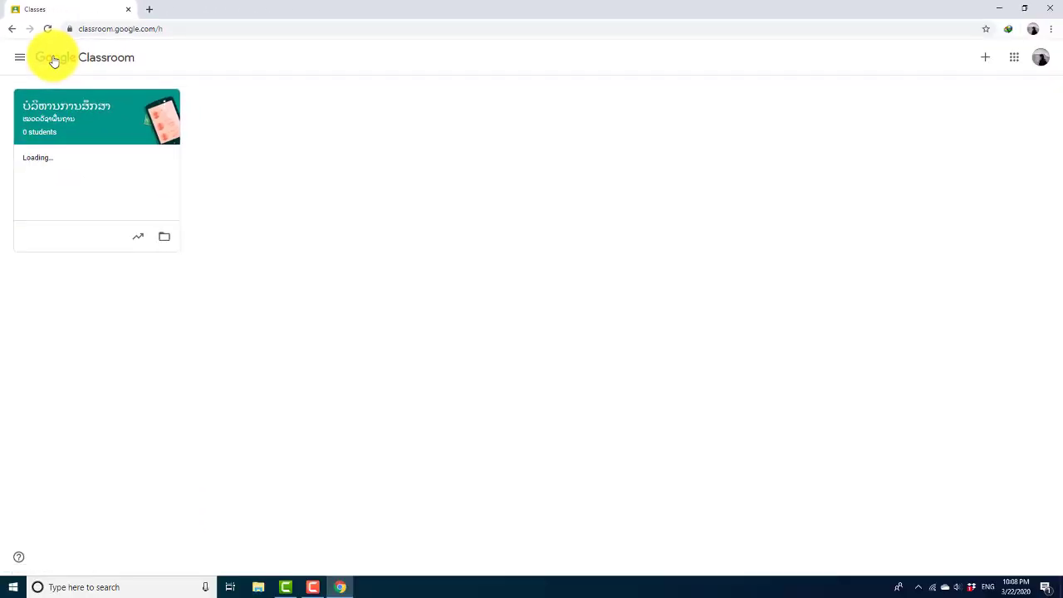
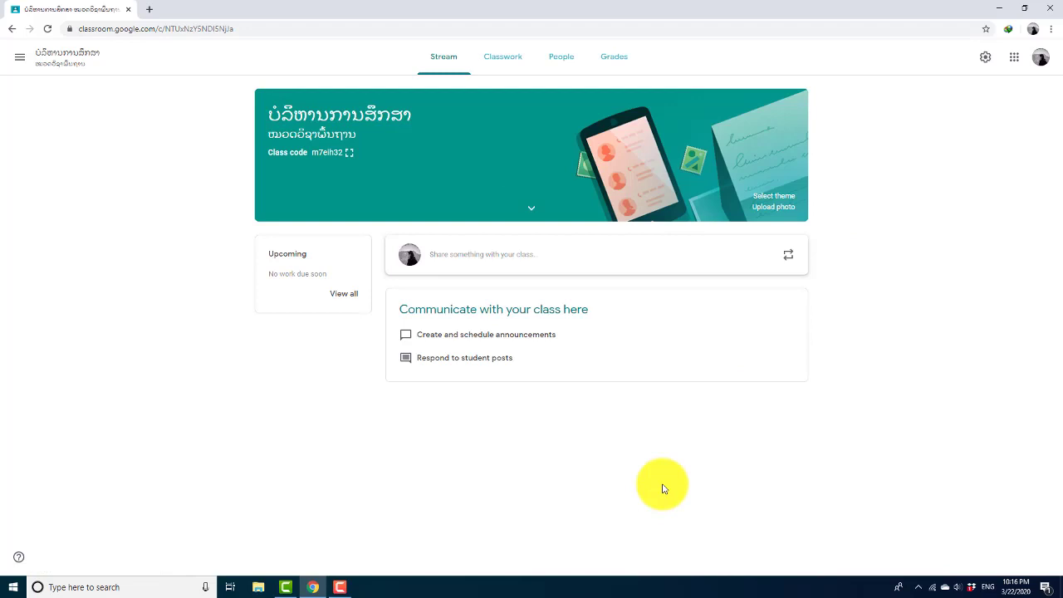
{"action": "left_click", "coordinate": [564, 60]}
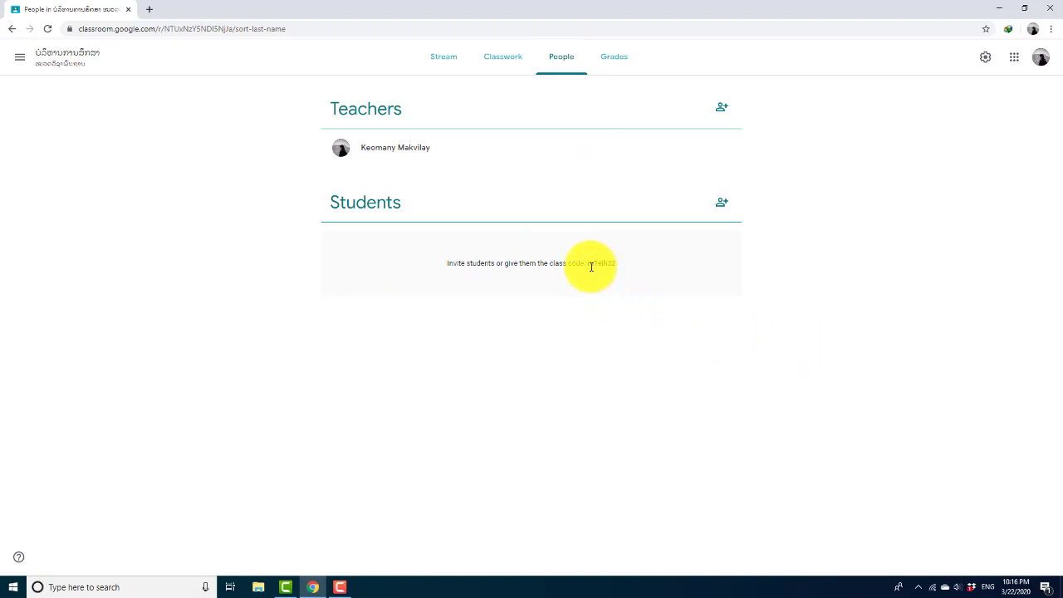
{"action": "double_click", "coordinate": [618, 268]}
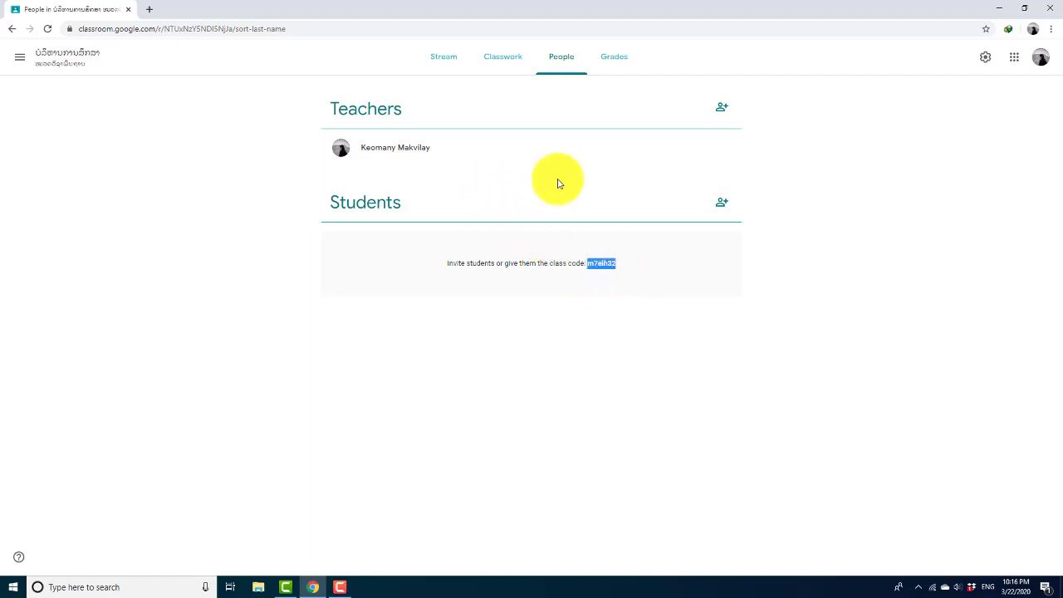
Add a topic named "ບົດຮຽນ" to the class's classwork
{"action": "left_click", "coordinate": [501, 67]}
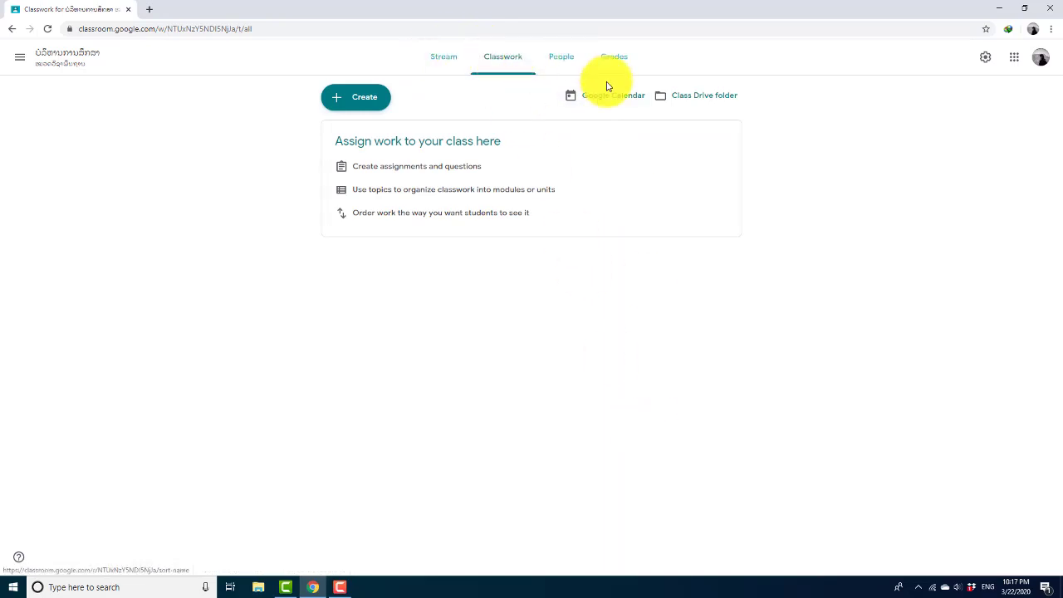
{"action": "left_click", "coordinate": [360, 99]}
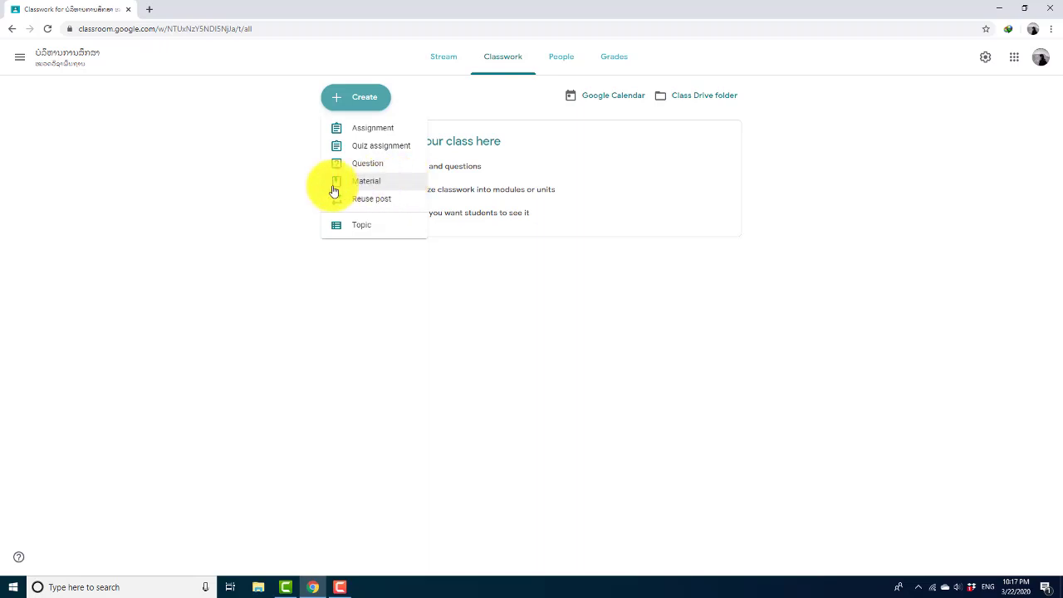
{"action": "left_click", "coordinate": [375, 234]}
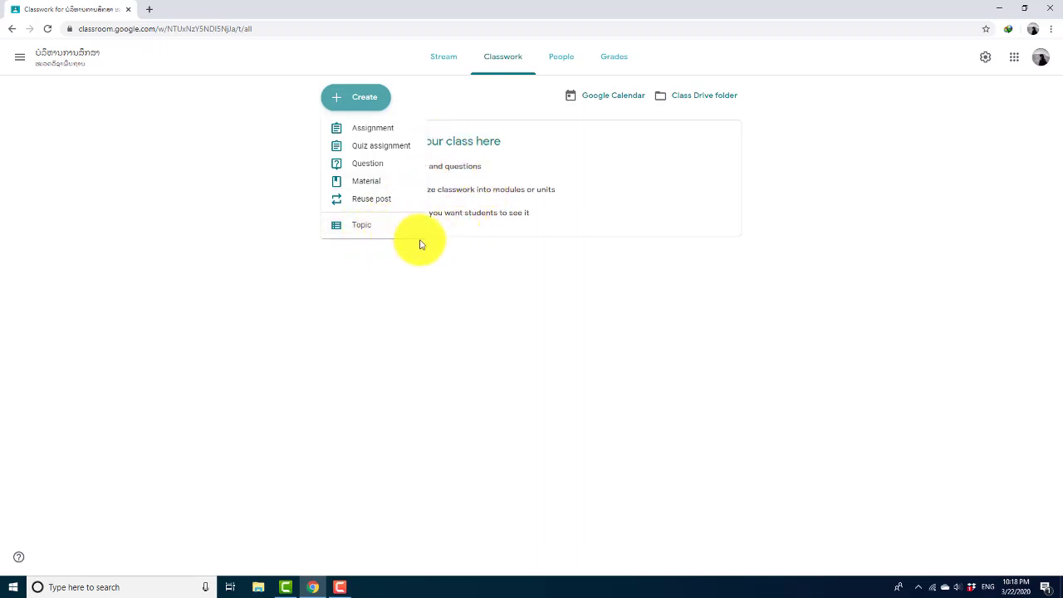
{"action": "left_click", "coordinate": [376, 230]}
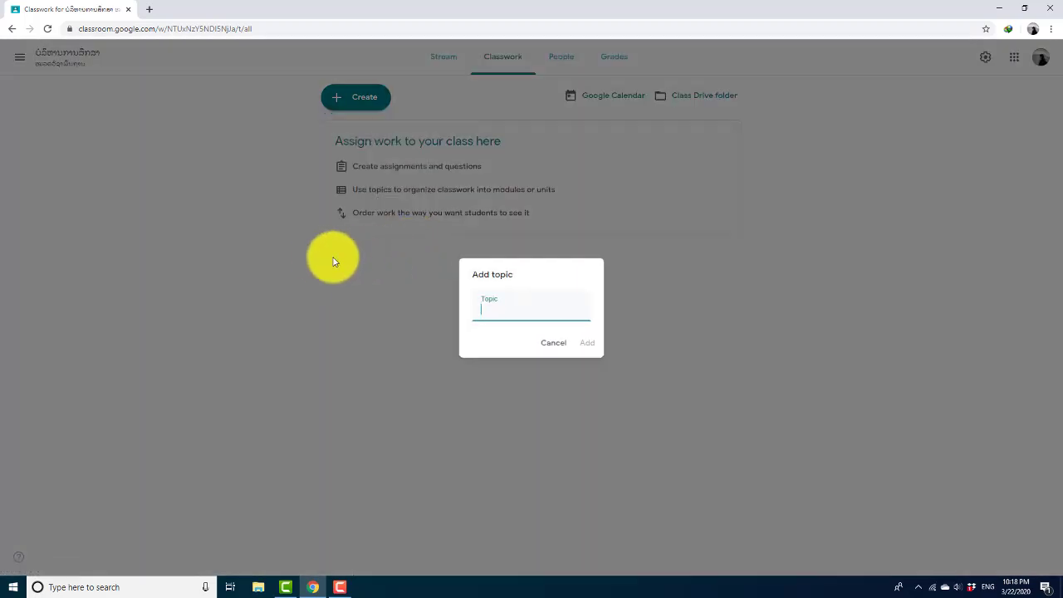
{"action": "type", "text": "b"}
{"action": "key", "text": "BackSpace"}
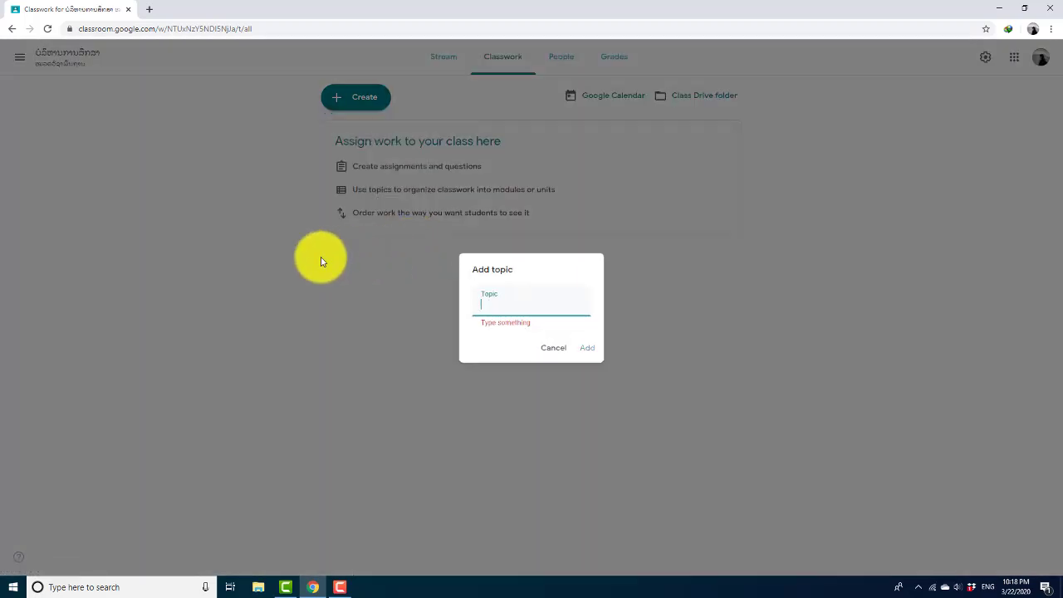
{"action": "key", "text": "alt+shift"}
{"action": "type", "text": "ບົດຮຽນ"}
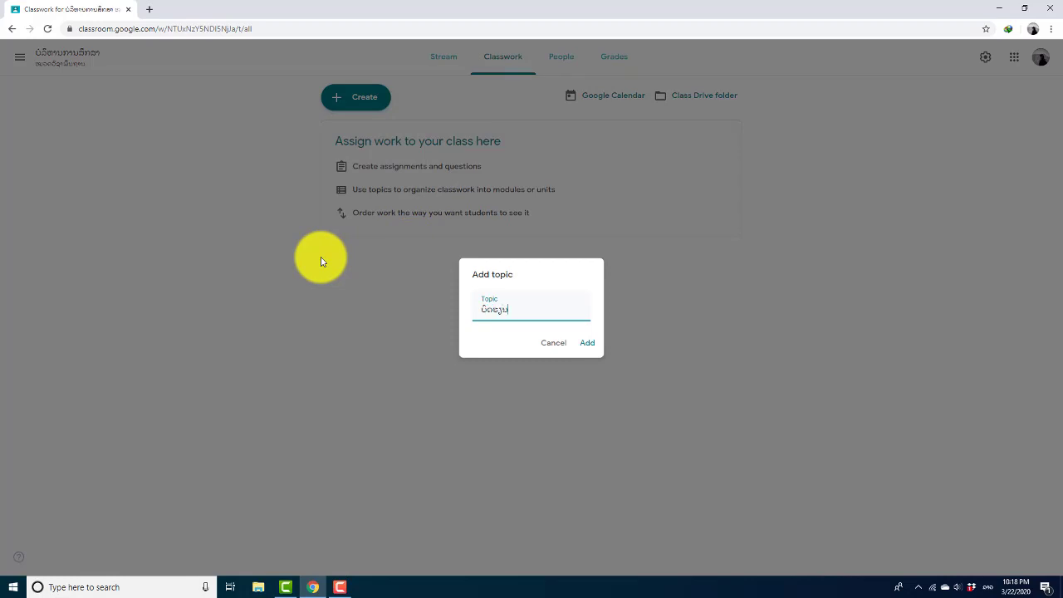
{"action": "left_click", "coordinate": [589, 345]}
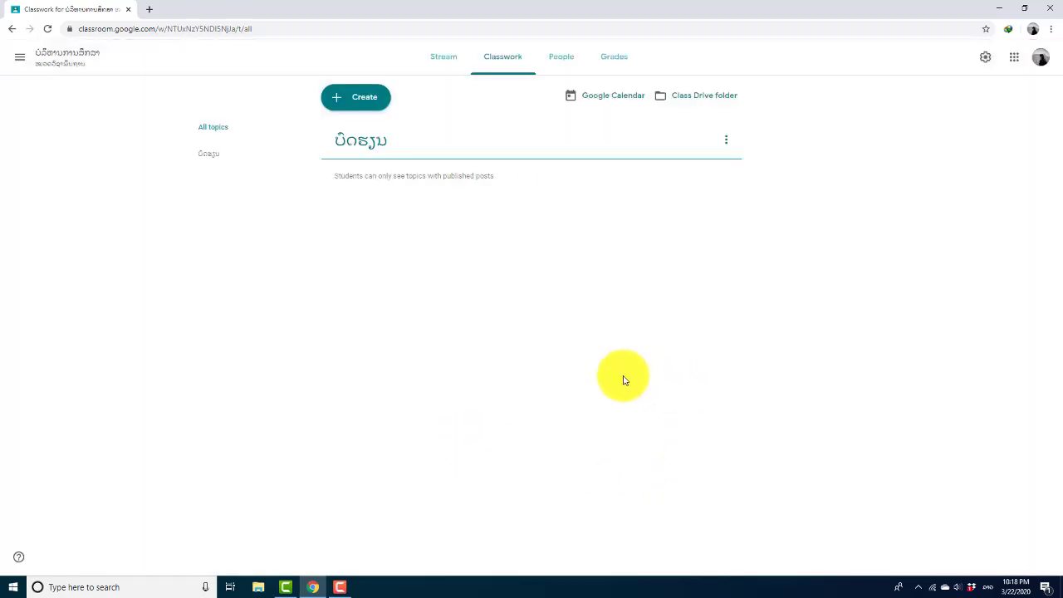
Add a second classwork topic named "ວຽກບ້ານ"
{"action": "left_click", "coordinate": [365, 105]}
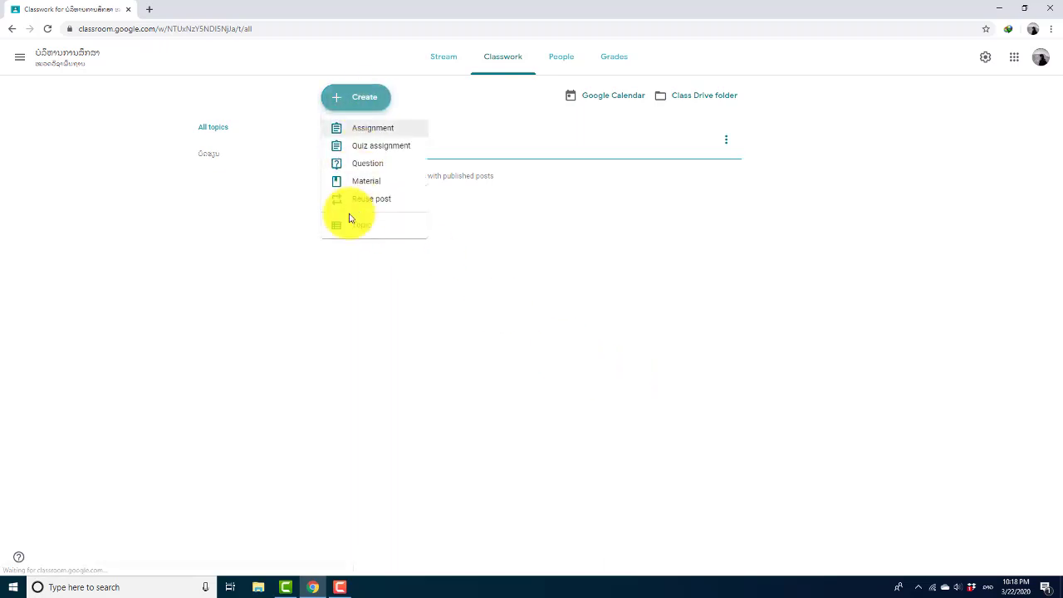
{"action": "left_click", "coordinate": [363, 228]}
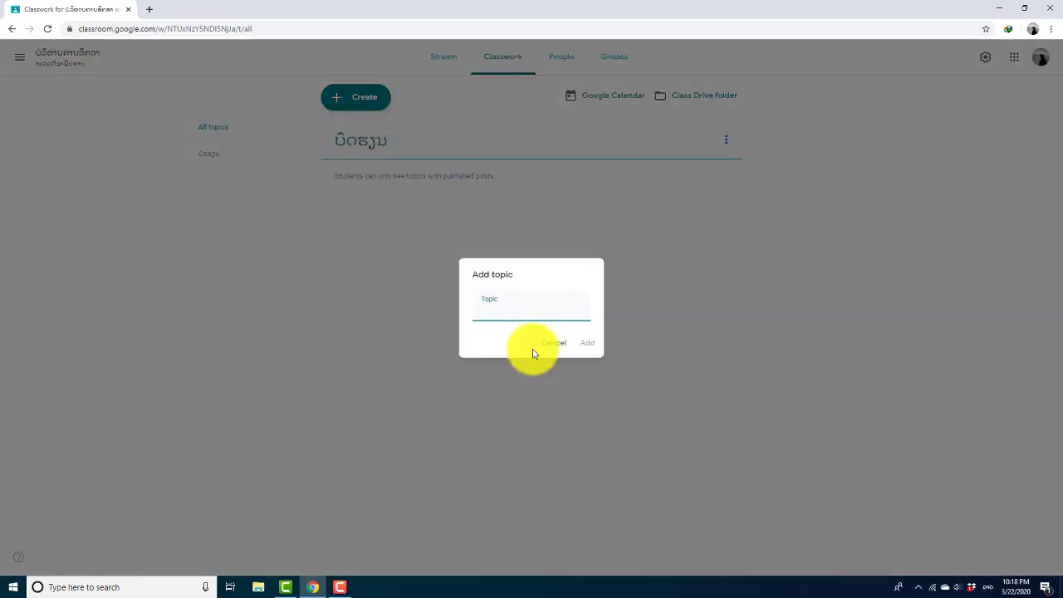
{"action": "type", "text": "ວຽກບ້ານ"}
{"action": "left_click", "coordinate": [590, 344]}
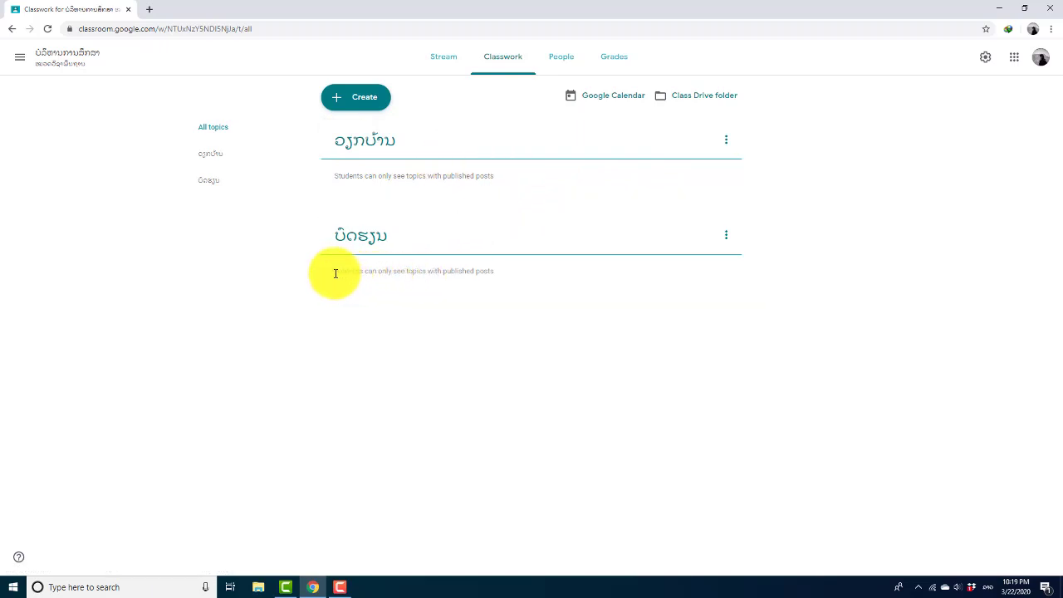
{"action": "left_click_drag", "start_coordinate": [336, 274], "coordinate": [508, 283]}
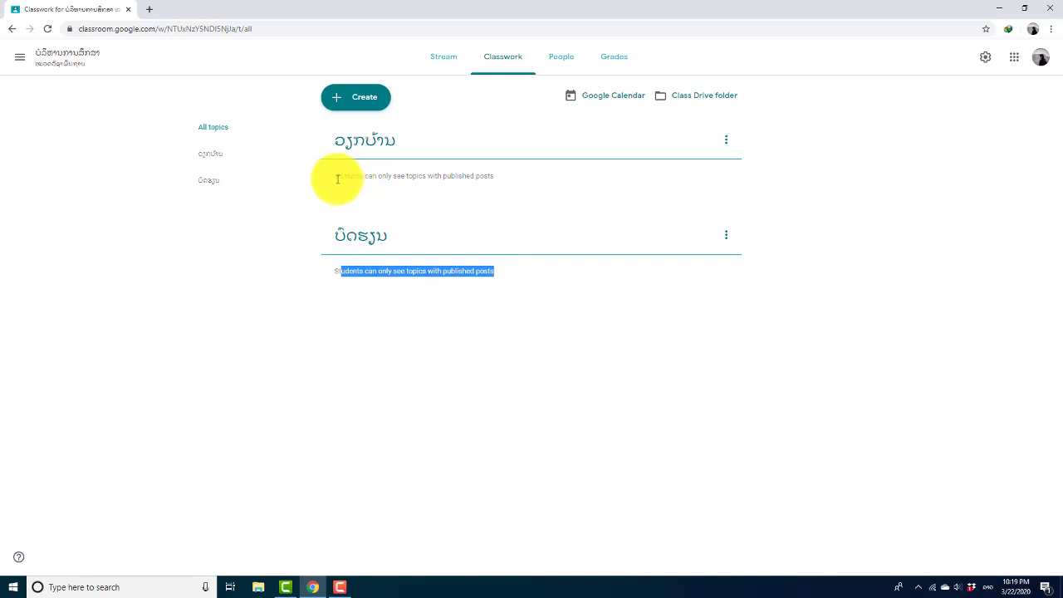
{"action": "left_click_drag", "start_coordinate": [336, 178], "coordinate": [515, 186]}
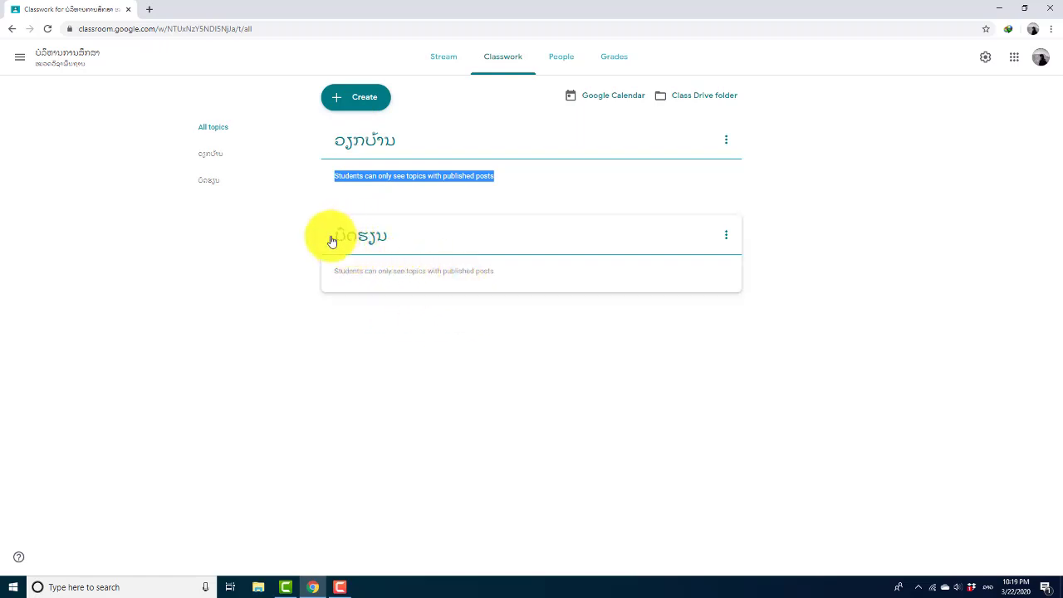
{"action": "left_click", "coordinate": [299, 247]}
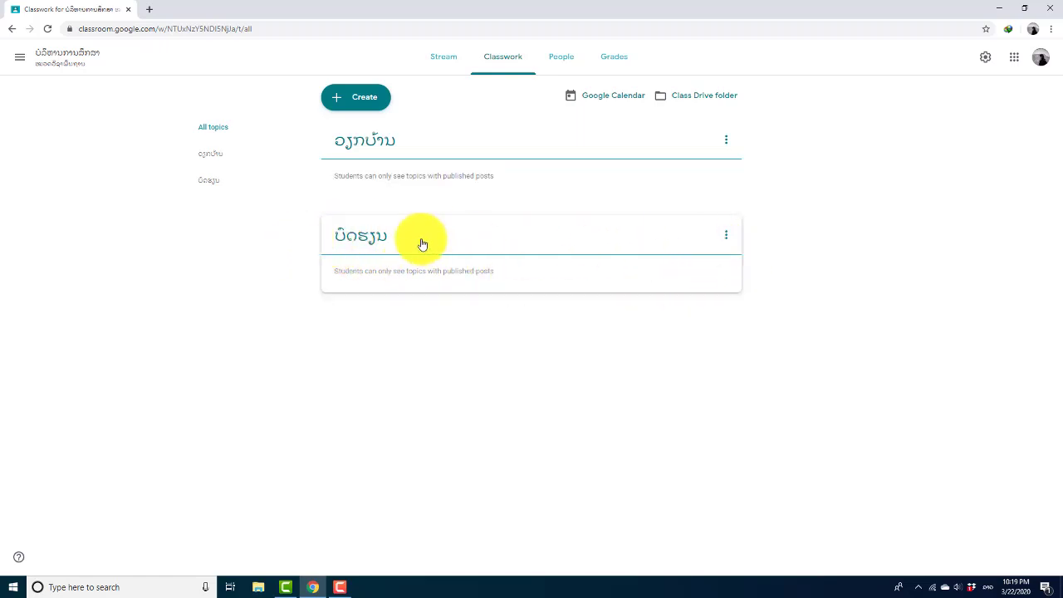
Start a new classwork material titled "ບົດທີ 1 Google classroom", leaving its description empty
{"action": "left_click", "coordinate": [356, 101]}
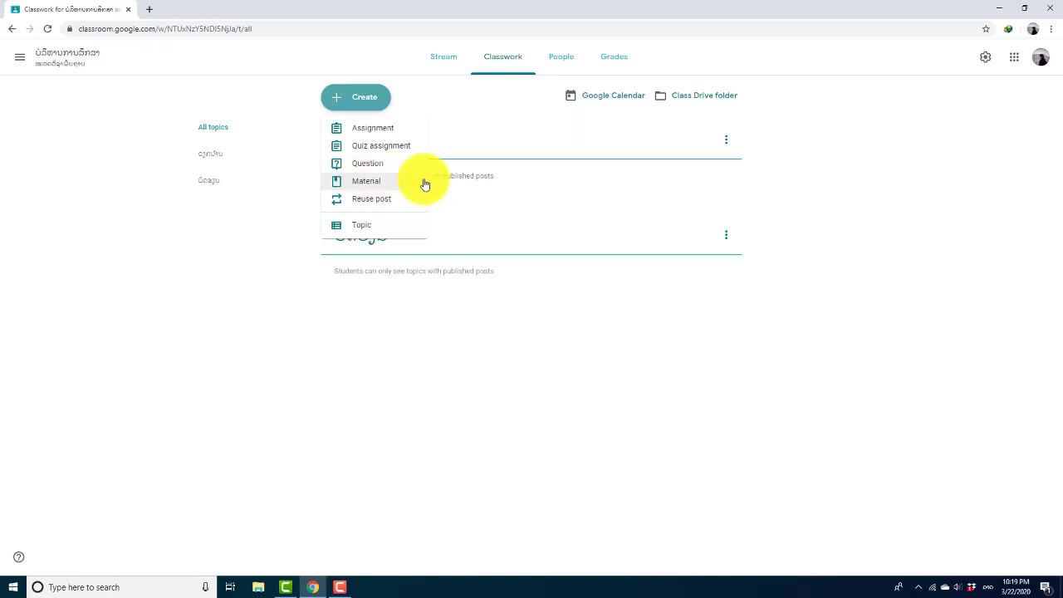
{"action": "left_click", "coordinate": [396, 181]}
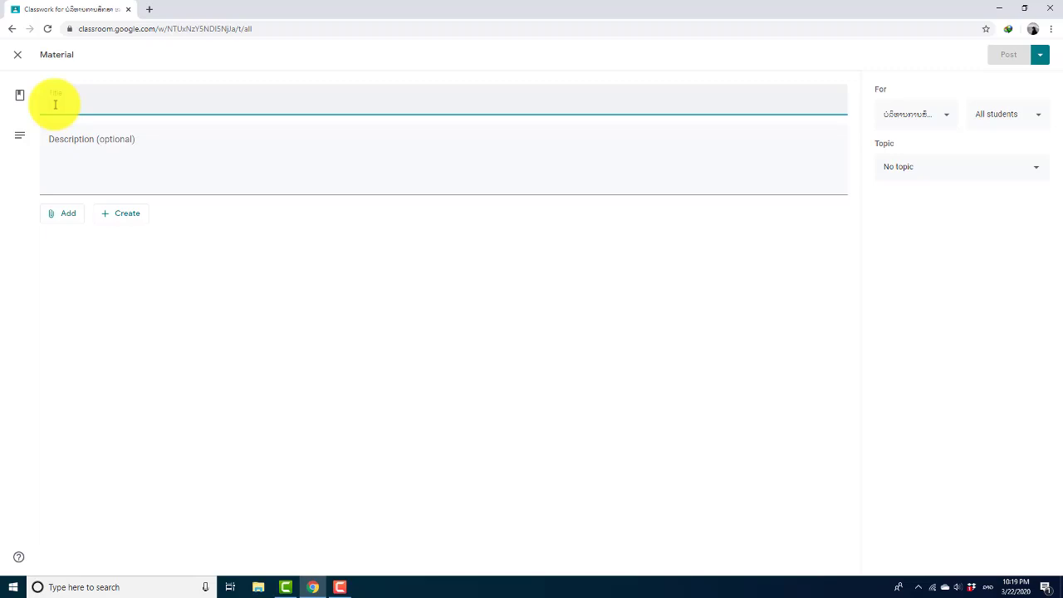
{"action": "key", "text": "ctrl+v"}
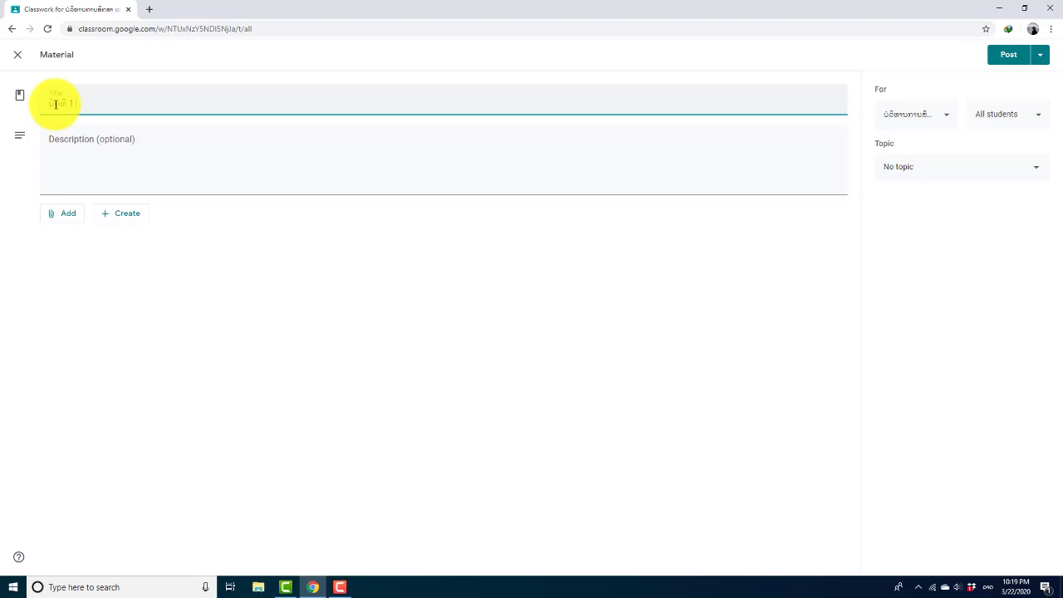
{"action": "type", "text": "1"}
{"action": "key", "text": "alt+shift"}
{"action": "type", "text": "Google"}
{"action": "type", "text": " ca"}
{"action": "type", "text": "assroom"}
{"action": "left_click", "coordinate": [55, 137]}
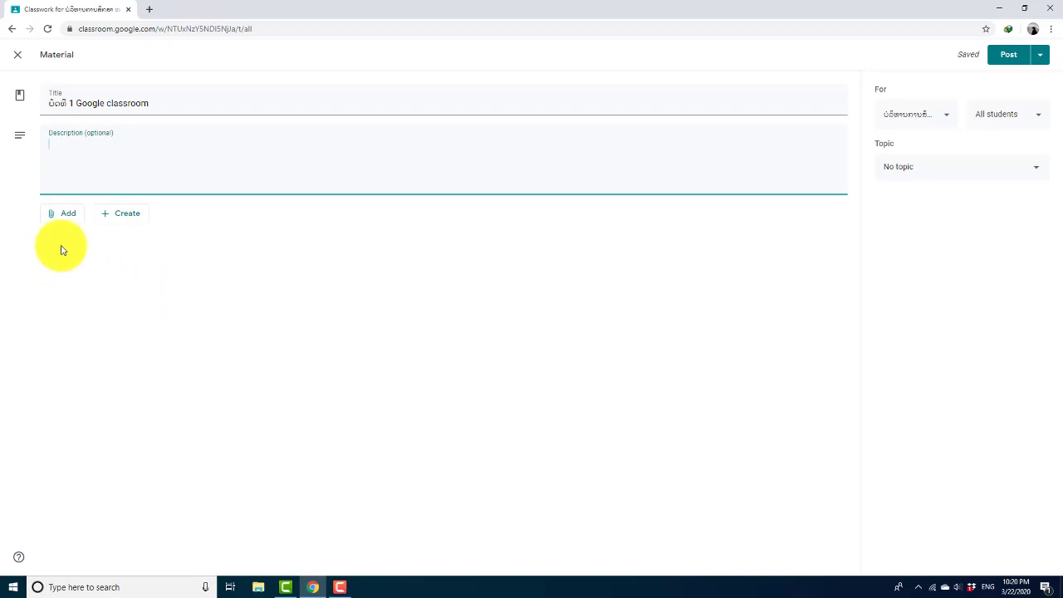
Attach the PDF "Goole Classroom e-learning" from the Desktop folder "Goole Classroom e-learning" to the material
{"action": "left_click", "coordinate": [69, 221]}
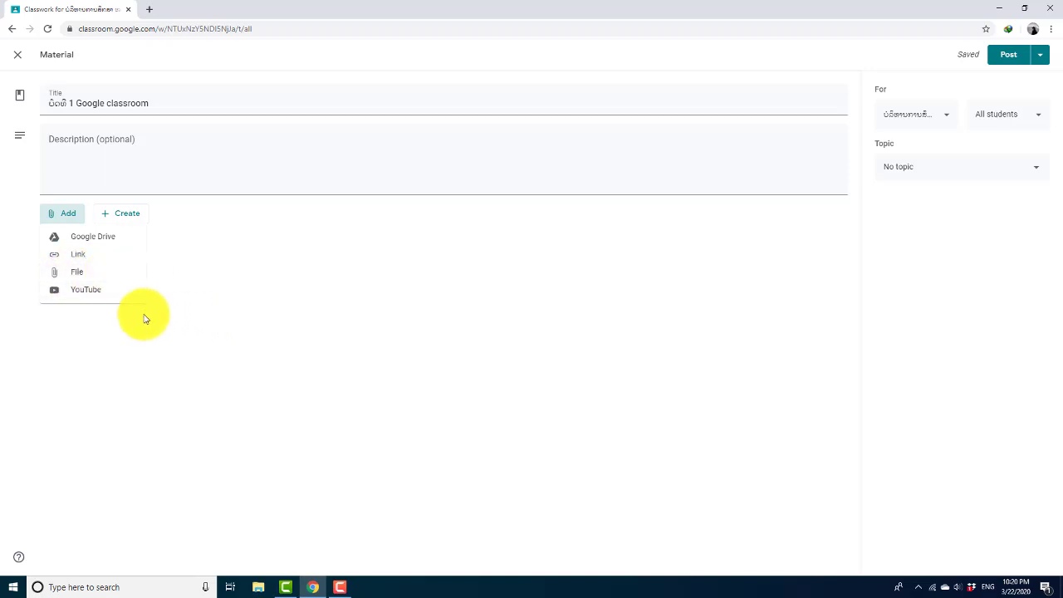
{"action": "left_click", "coordinate": [69, 297]}
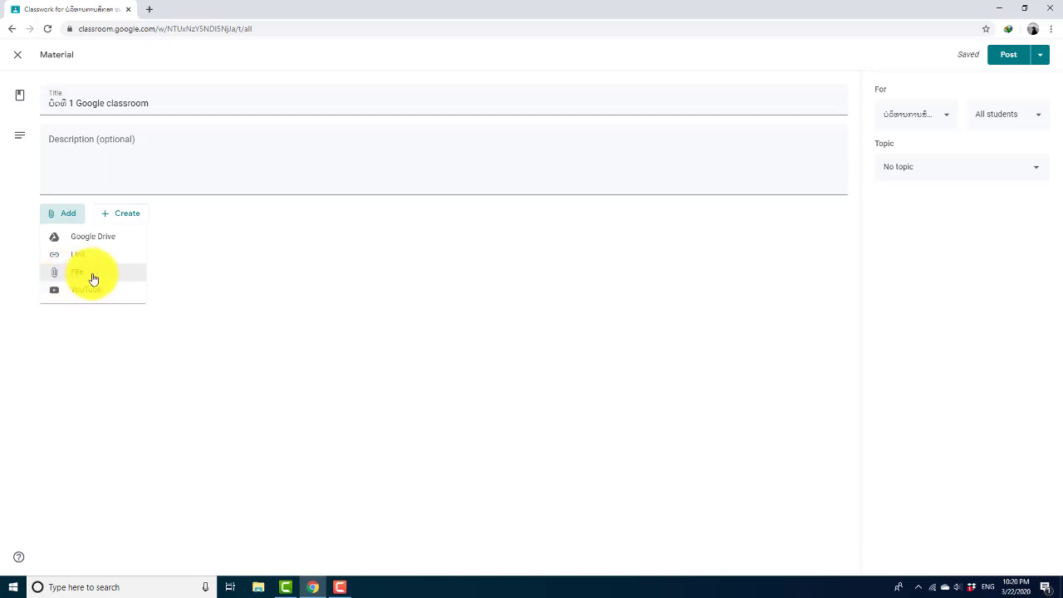
{"action": "left_click", "coordinate": [93, 279]}
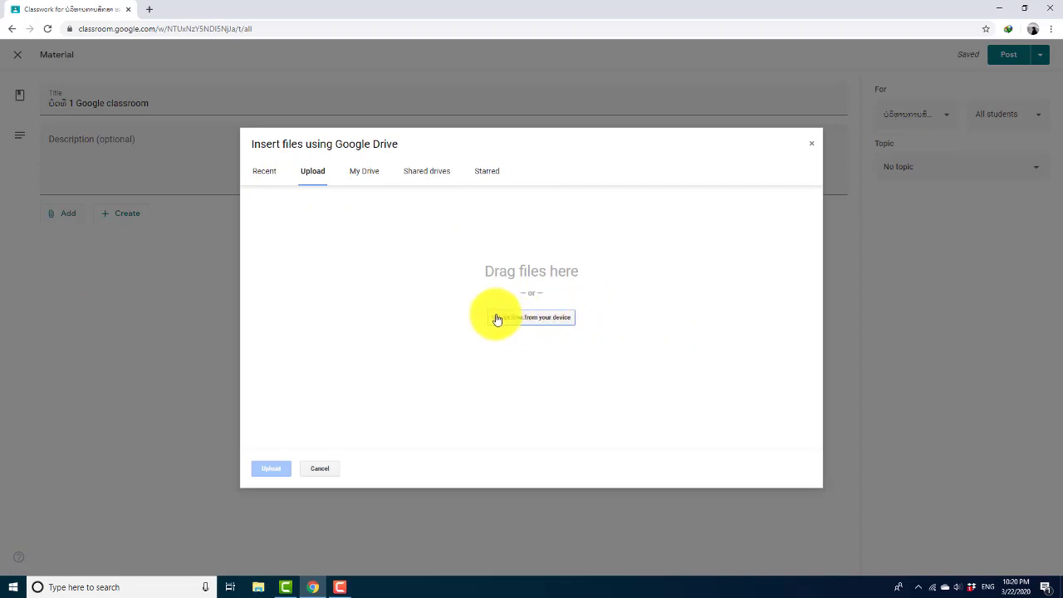
{"action": "left_click", "coordinate": [540, 319]}
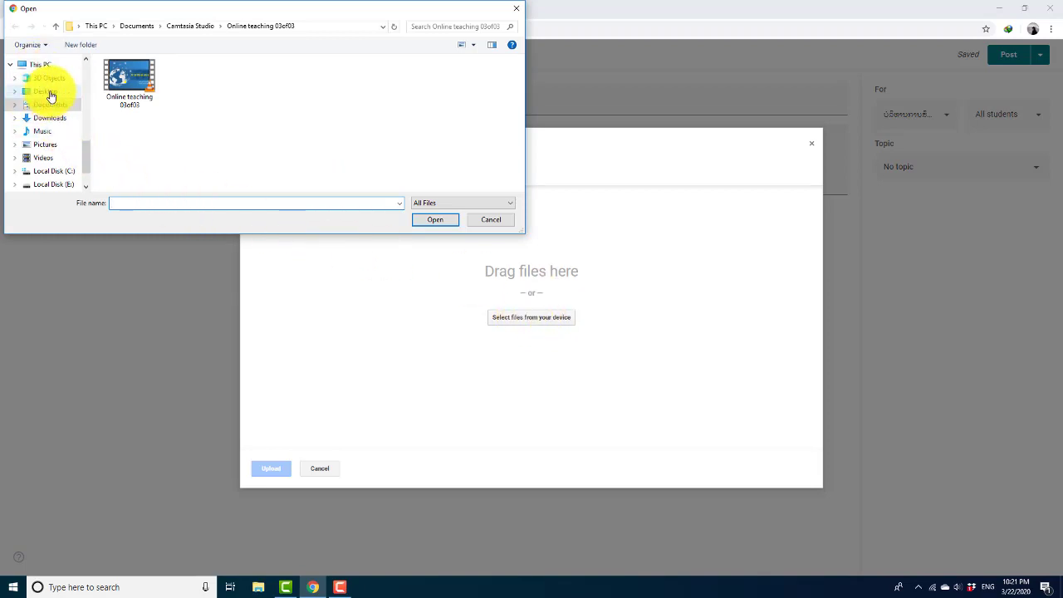
{"action": "left_click", "coordinate": [45, 92]}
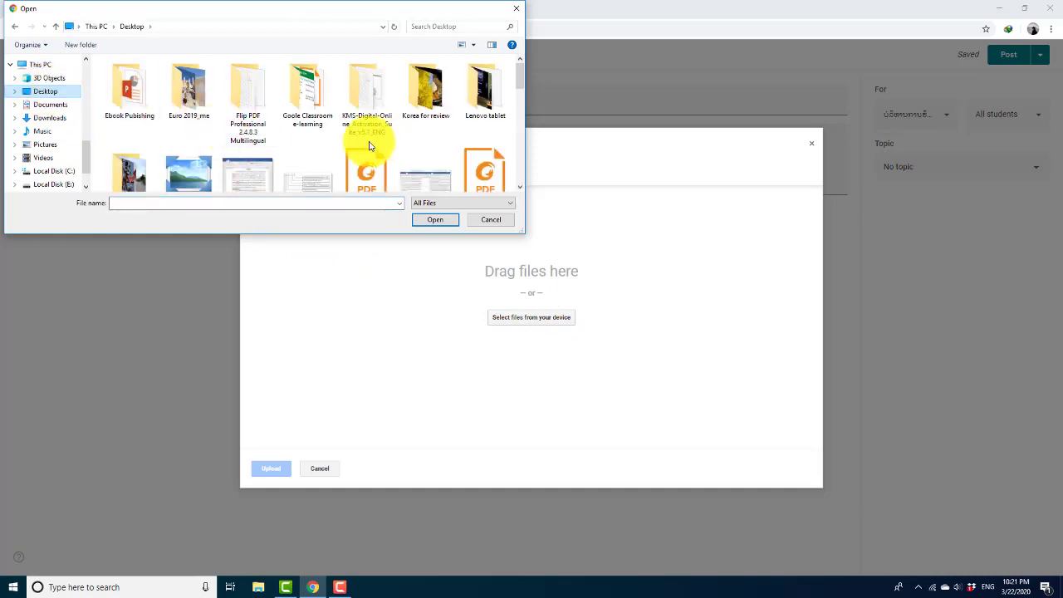
{"action": "double_click", "coordinate": [300, 94]}
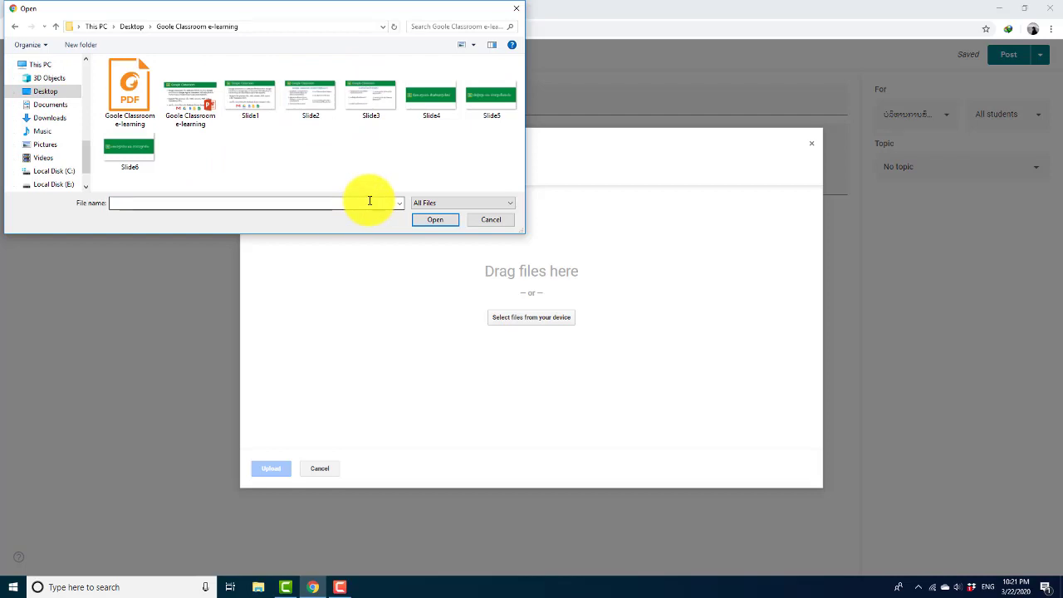
{"action": "left_click", "coordinate": [130, 98]}
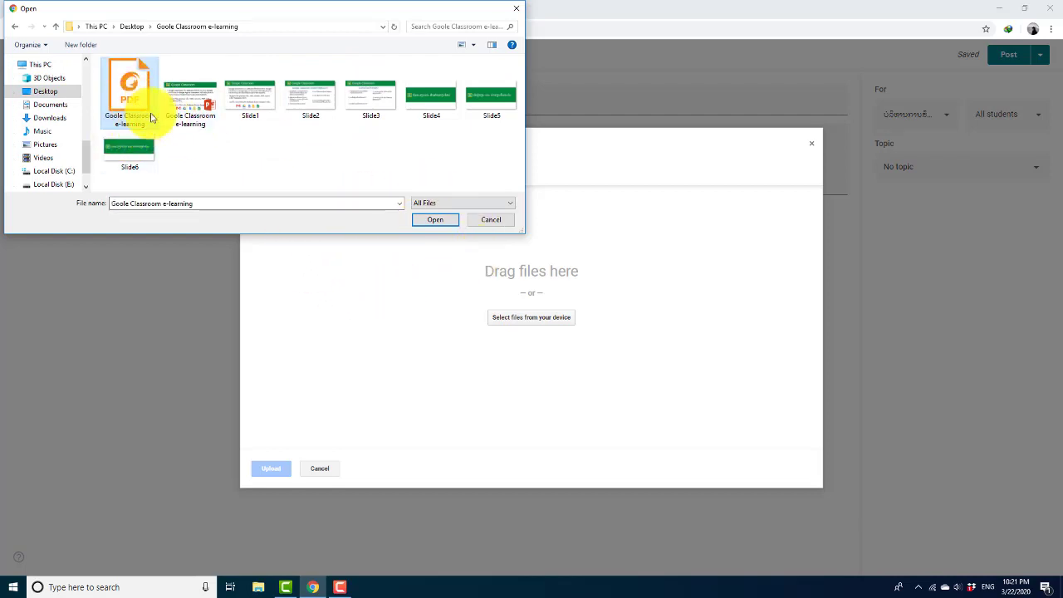
{"action": "left_click", "coordinate": [436, 219]}
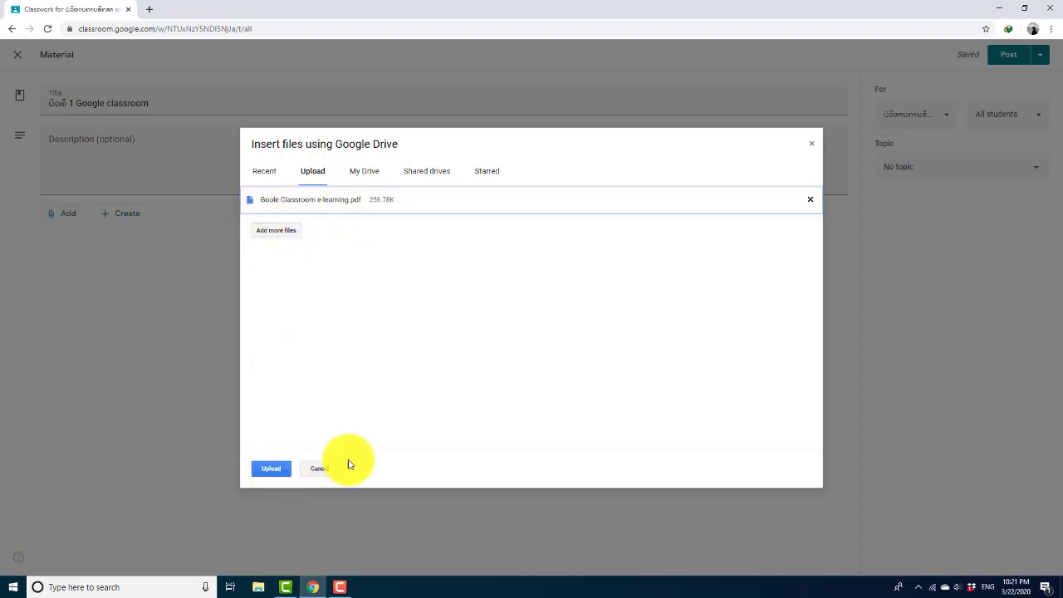
{"action": "left_click", "coordinate": [275, 470]}
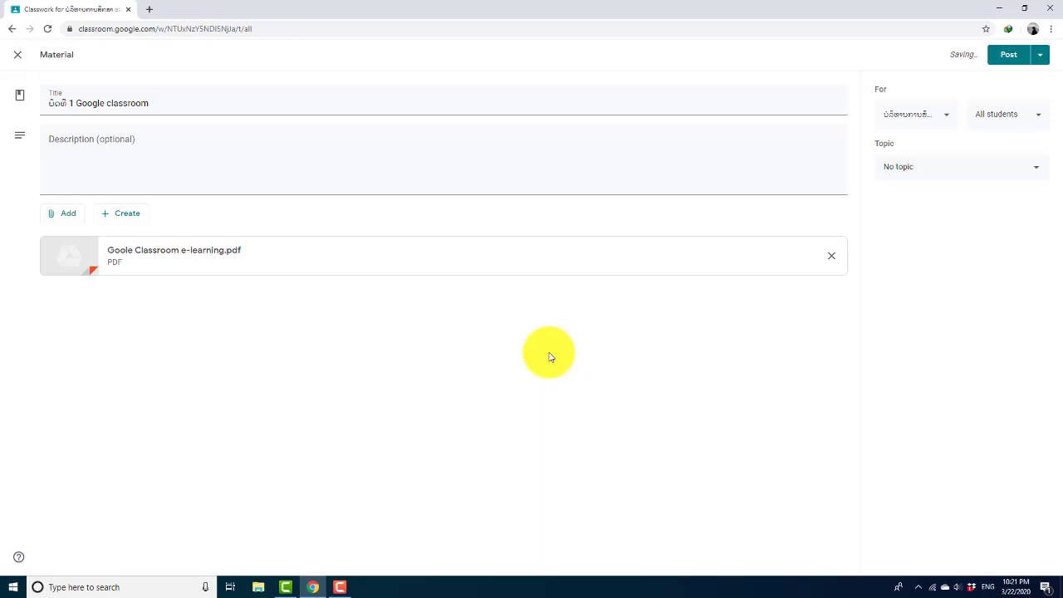
Assign the material to the topic "ບົດຮຽນ" and post it to all students
{"action": "left_click", "coordinate": [123, 218]}
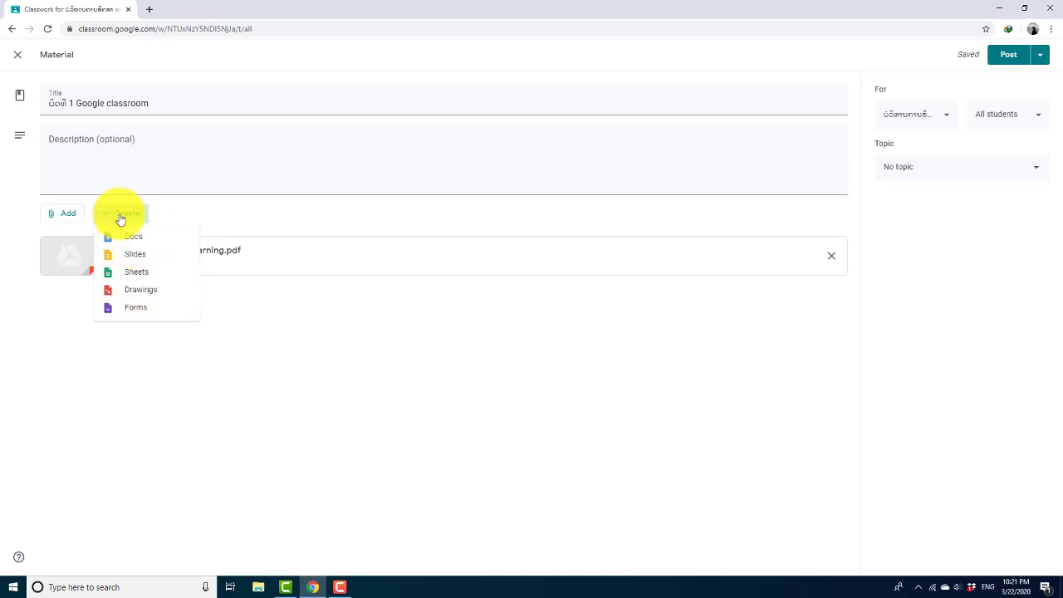
{"action": "left_click", "coordinate": [121, 219]}
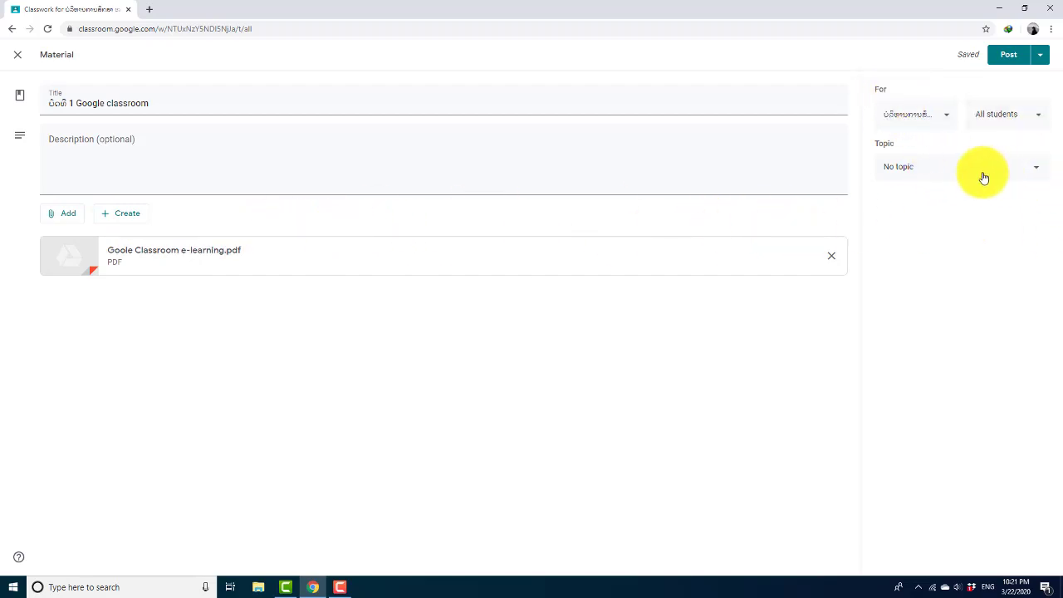
{"action": "left_click", "coordinate": [918, 173]}
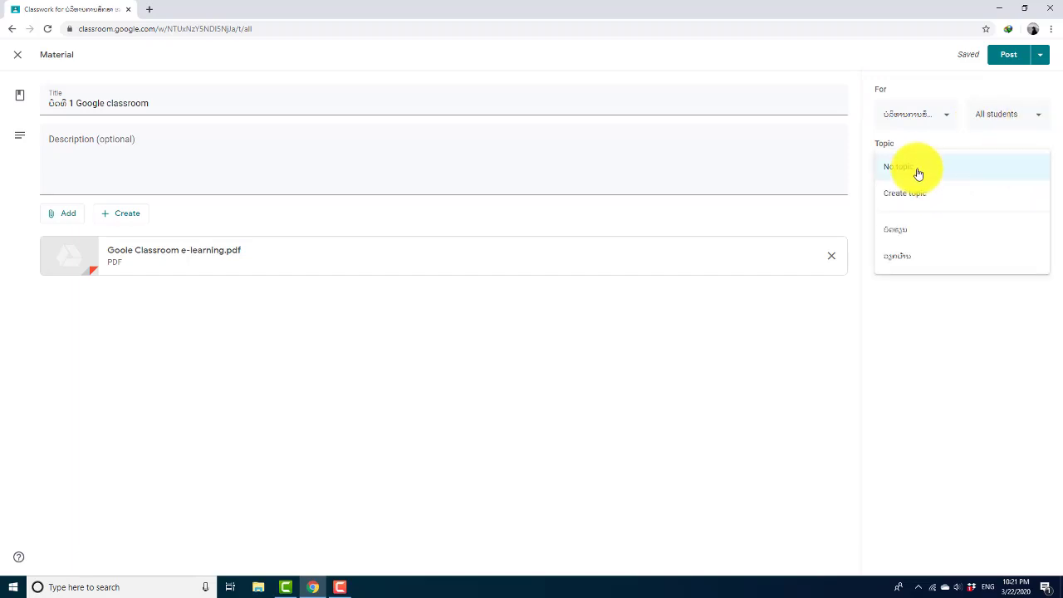
{"action": "left_click", "coordinate": [926, 233]}
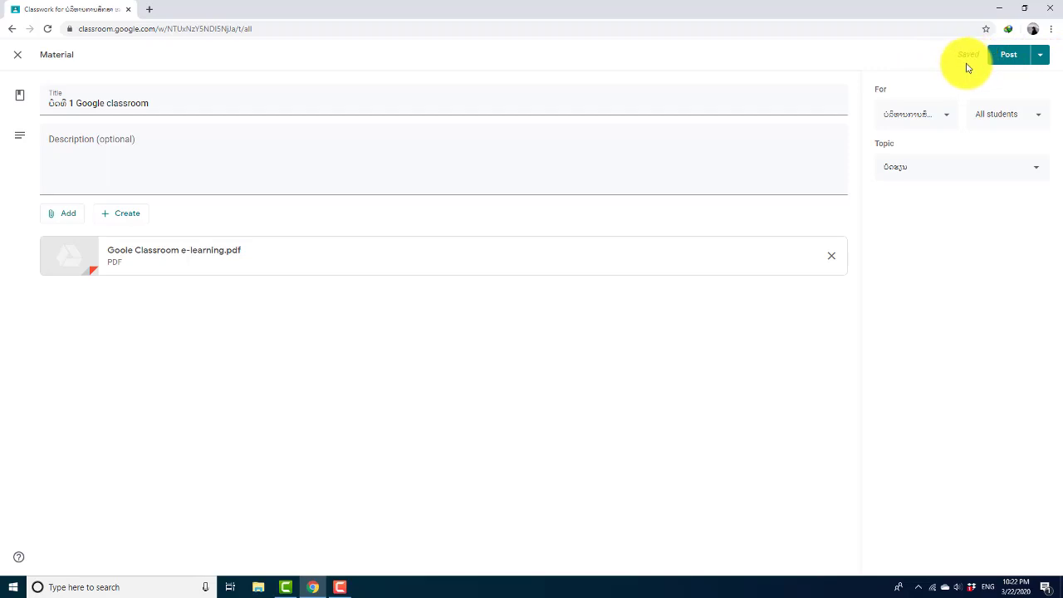
{"action": "left_click", "coordinate": [1040, 58]}
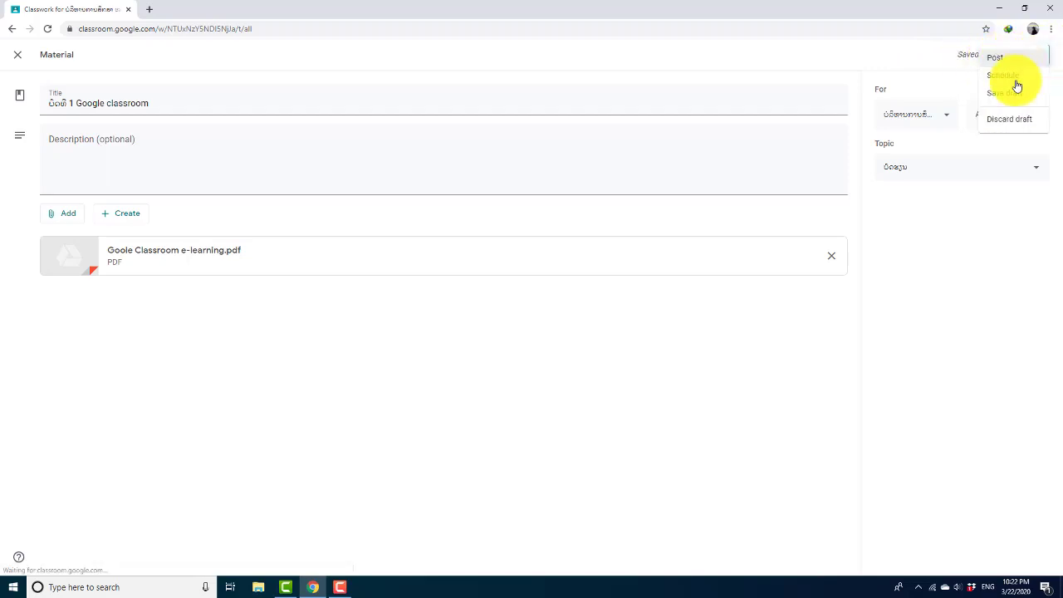
{"action": "left_click", "coordinate": [1018, 57]}
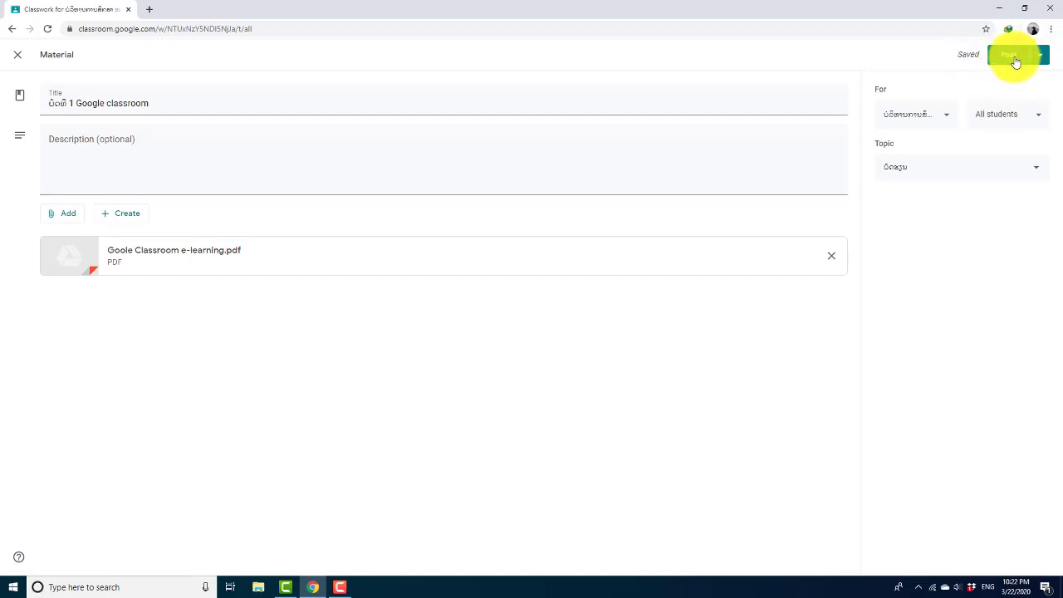
{"action": "left_click", "coordinate": [1009, 58]}
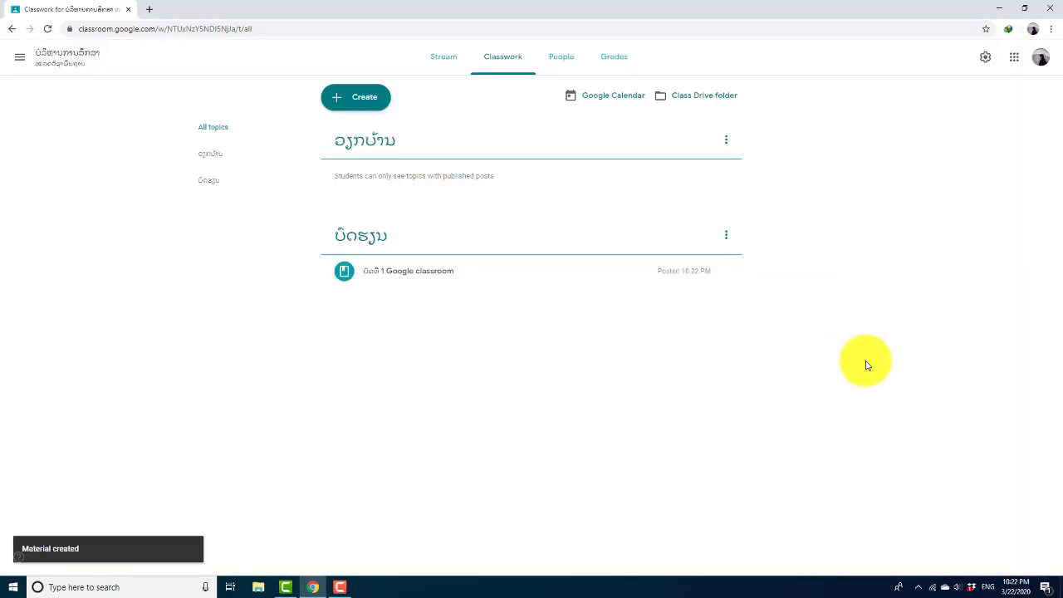
Examine the posted material's attachment in the classwork and its announcement in the class stream
{"action": "left_click", "coordinate": [385, 271]}
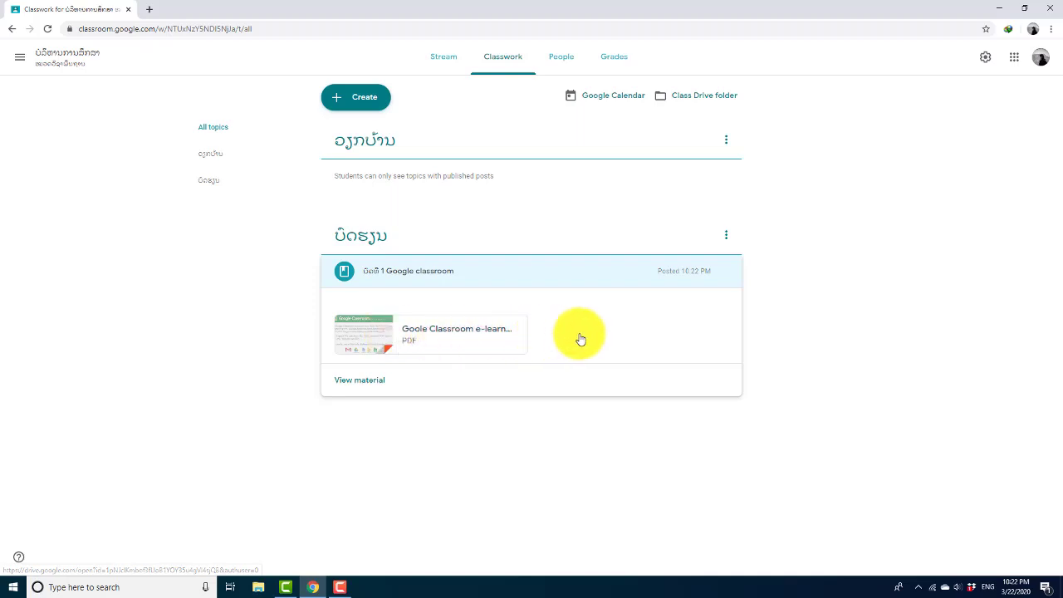
{"action": "left_click", "coordinate": [437, 58]}
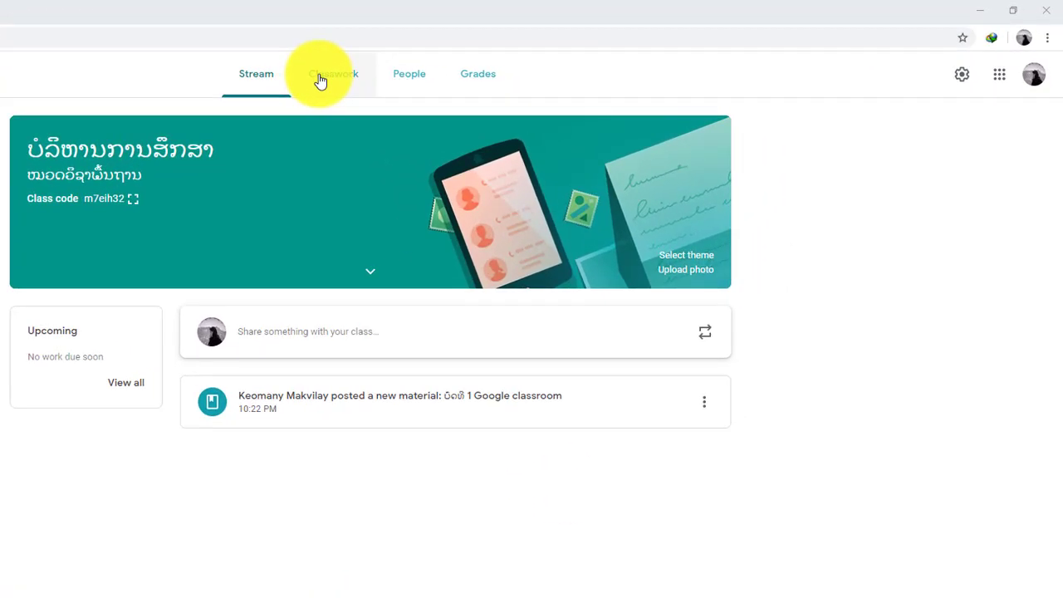
Move the topic "ບົດຮຽນ" above the topic "ວຽກບ້ານ" in the classwork
{"action": "left_click", "coordinate": [394, 74]}
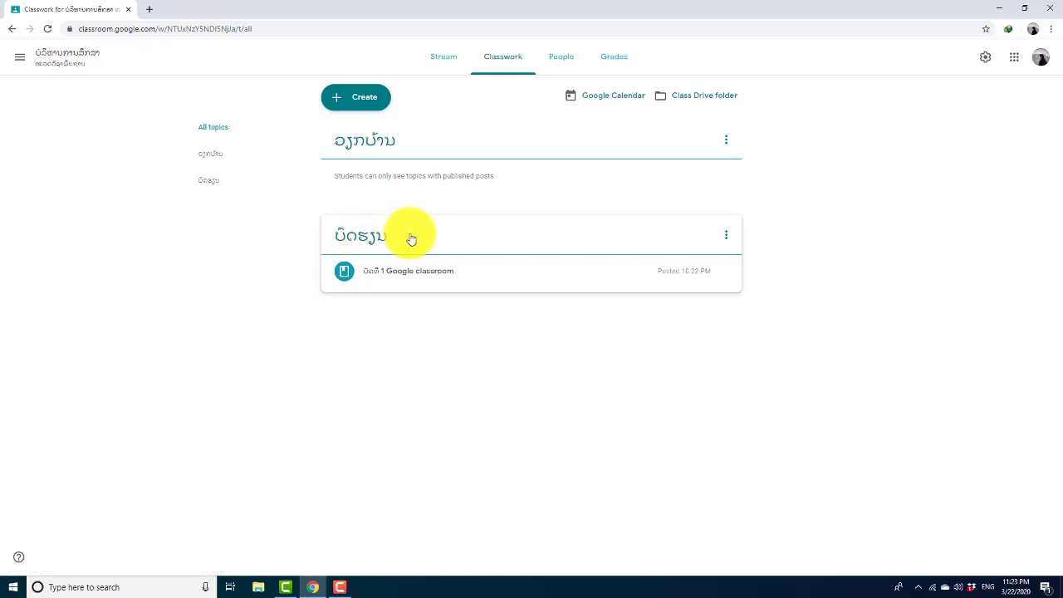
{"action": "left_click_drag", "start_coordinate": [403, 243], "coordinate": [404, 128]}
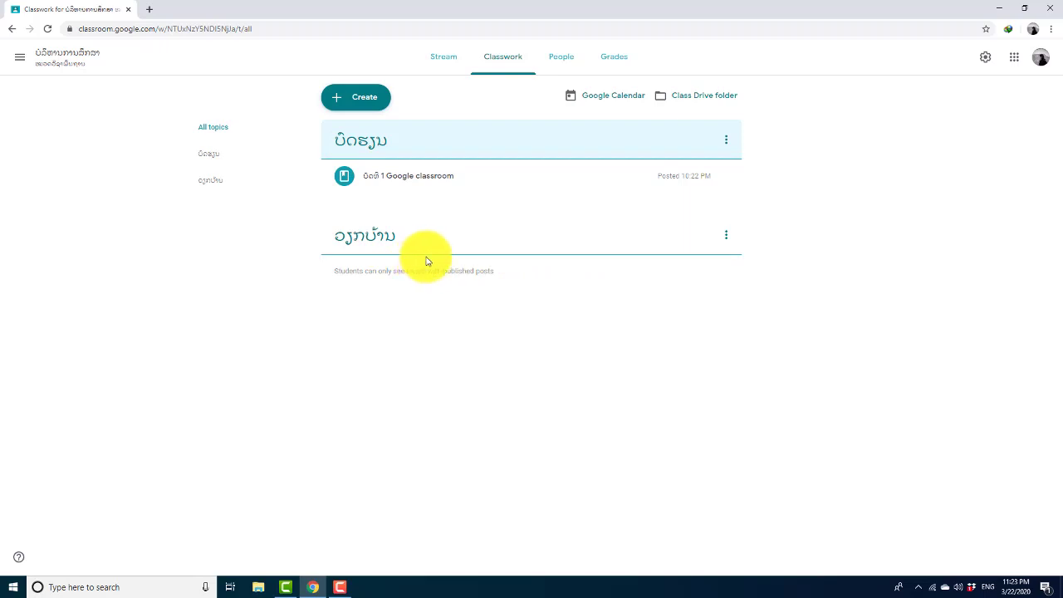
Create an assignment titled "ວຽກບ້ານ 1 ການນຳໃຊ້ Google classroom" and look through the available attachment types
{"action": "left_click", "coordinate": [361, 100]}
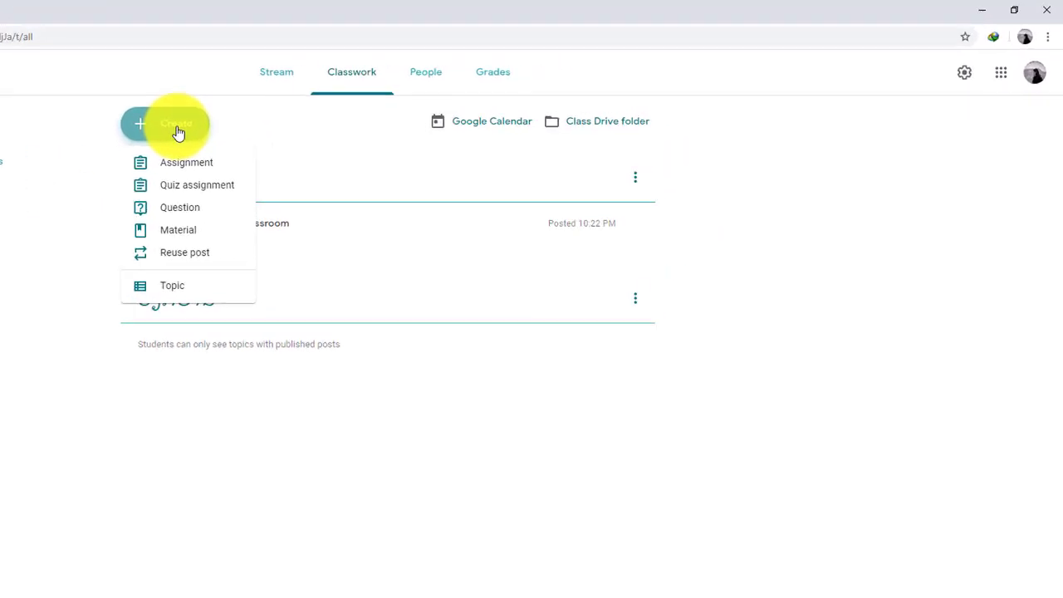
{"action": "left_click", "coordinate": [215, 170]}
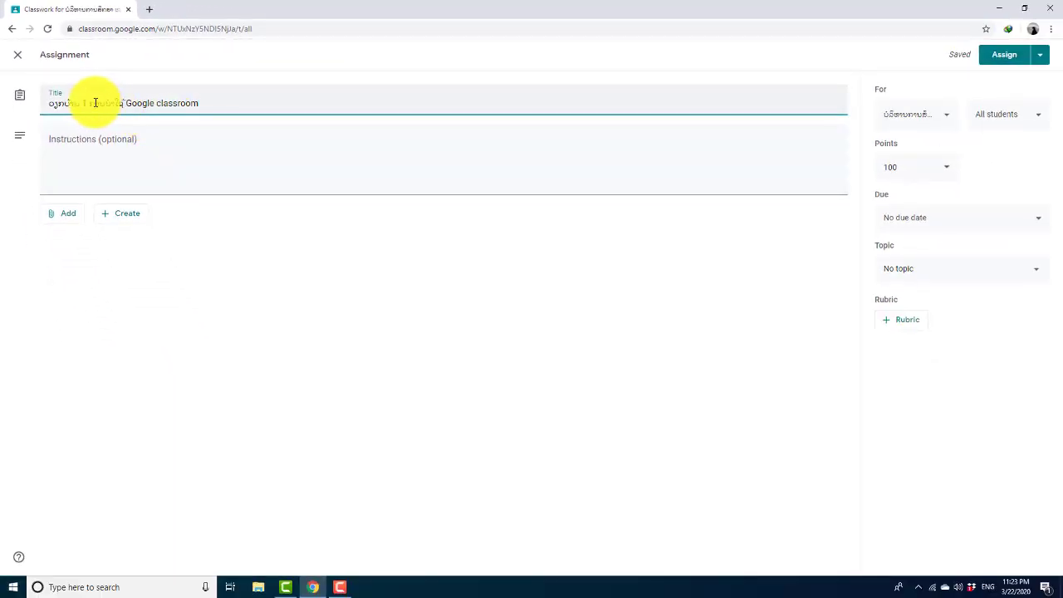
{"action": "left_click_drag", "start_coordinate": [92, 103], "coordinate": [206, 146]}
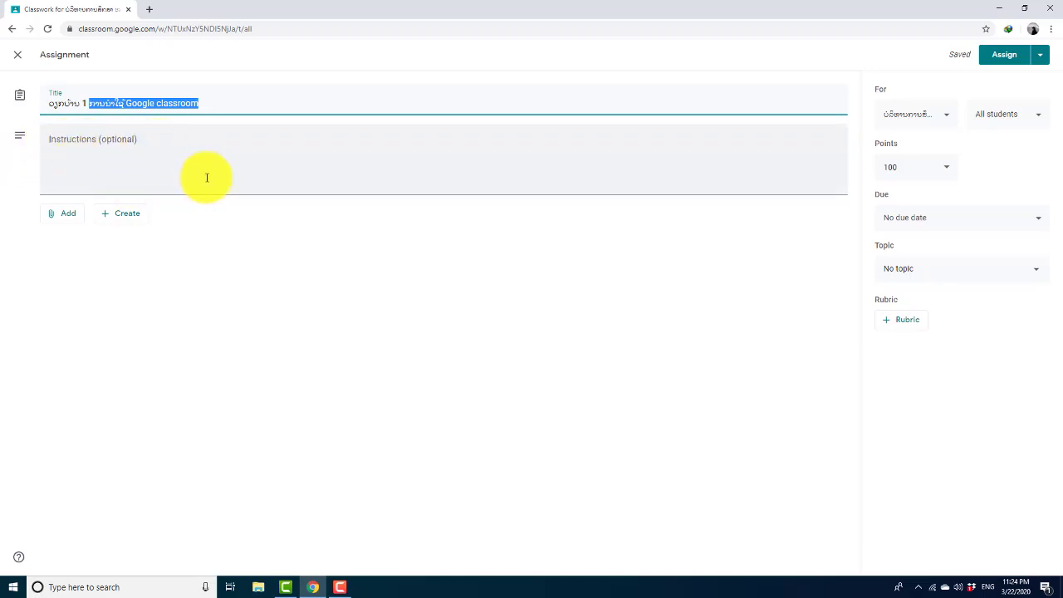
{"action": "left_click", "coordinate": [65, 218]}
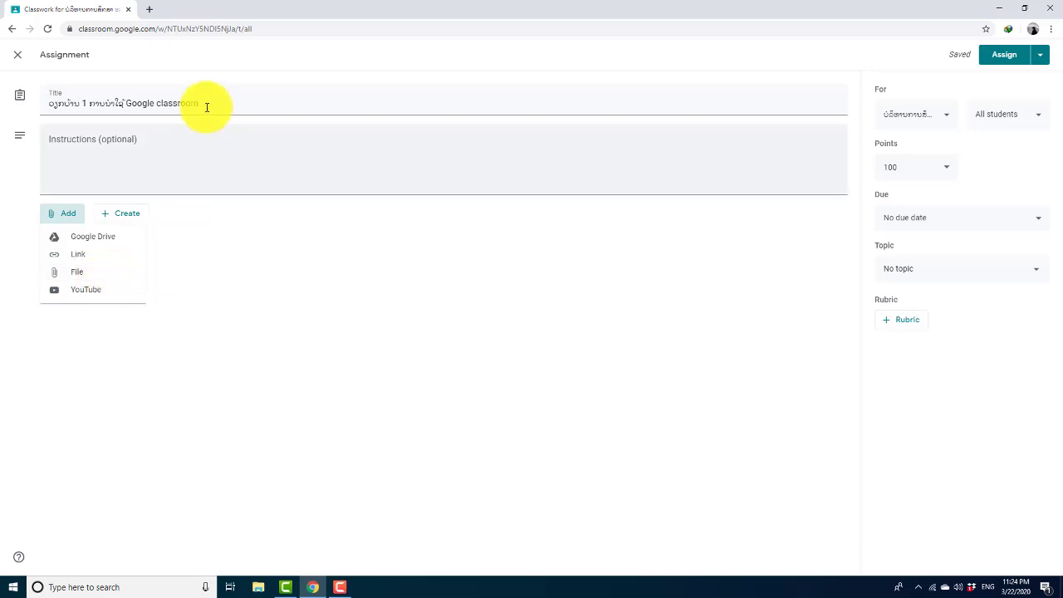
{"action": "left_click", "coordinate": [90, 156]}
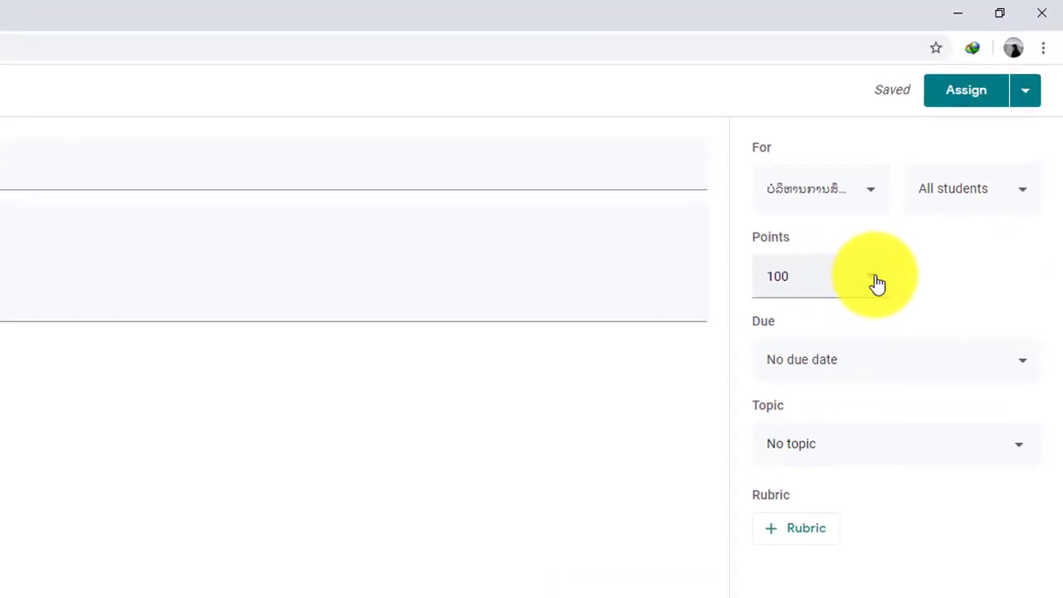
Set the first homework assignment's points to 5 and its due date to Mar 27, 2020, 11:59 PM
{"action": "left_click", "coordinate": [798, 276]}
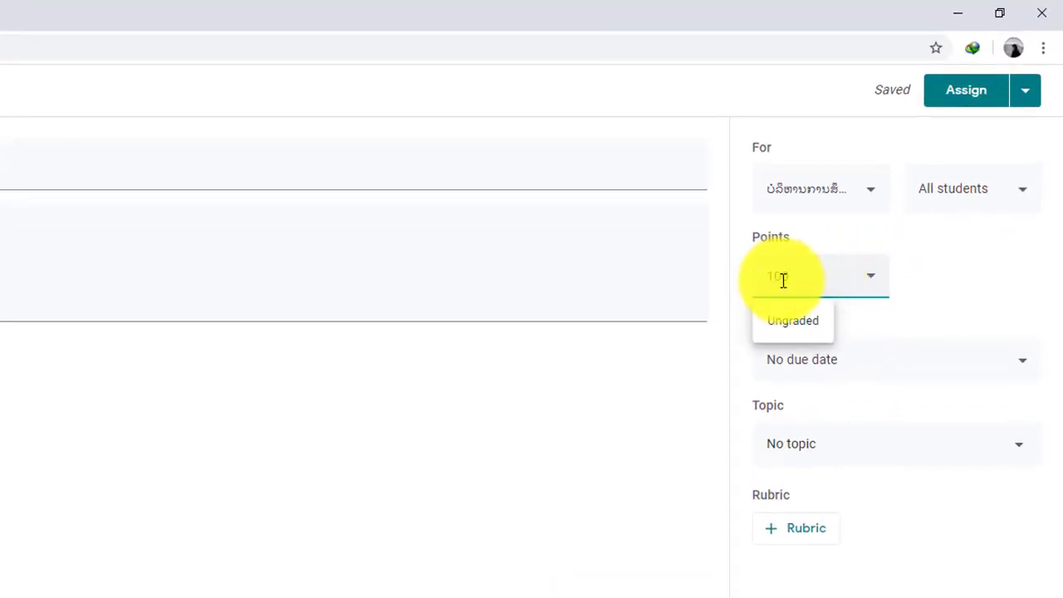
{"action": "left_click_drag", "start_coordinate": [795, 275], "coordinate": [766, 278]}
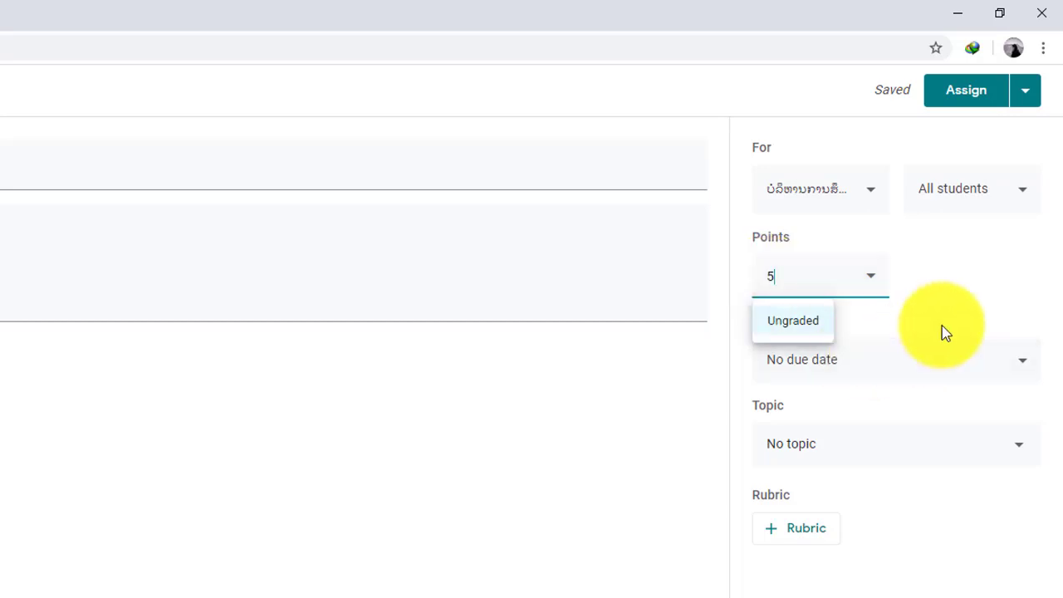
{"action": "left_click", "coordinate": [920, 363]}
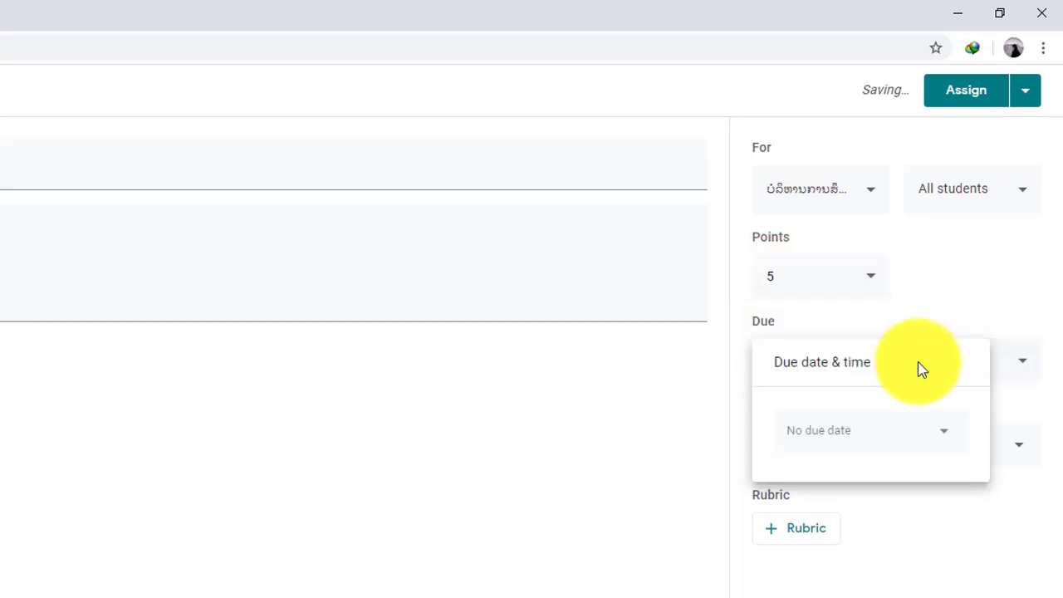
{"action": "left_click", "coordinate": [909, 435]}
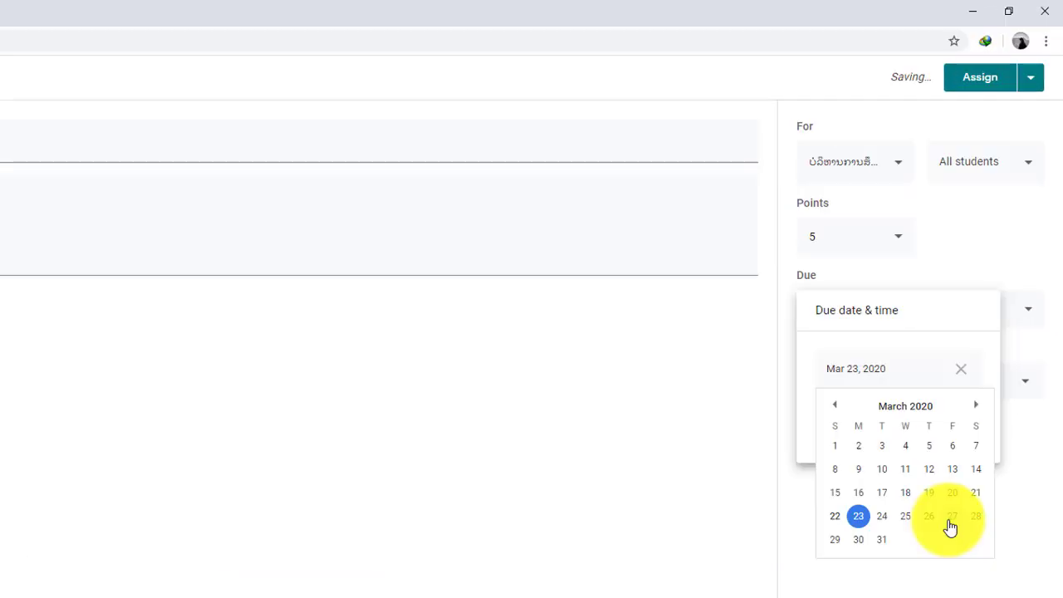
{"action": "left_click", "coordinate": [952, 520]}
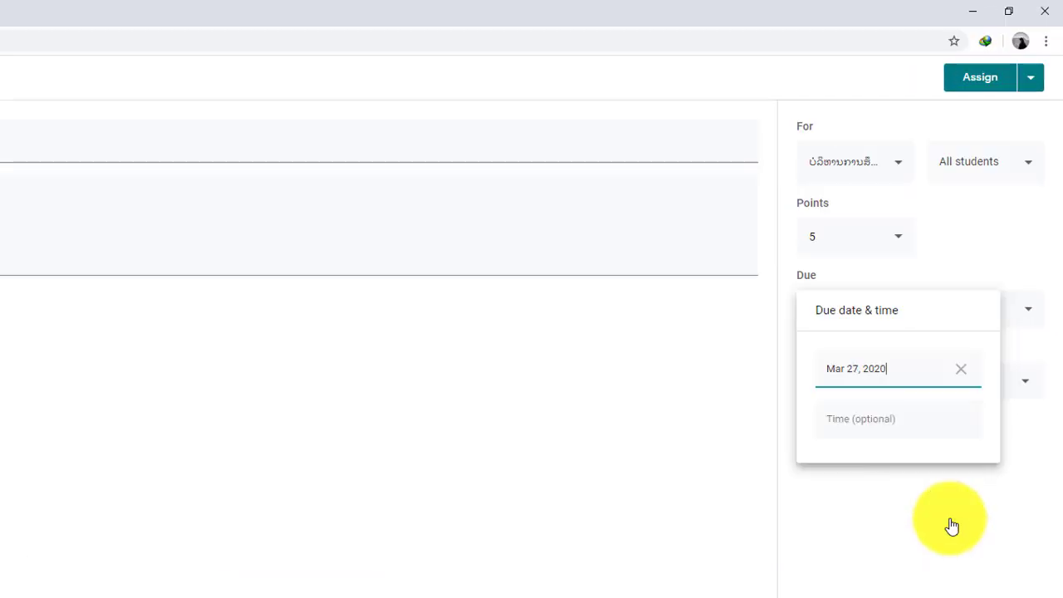
{"action": "left_click", "coordinate": [857, 426]}
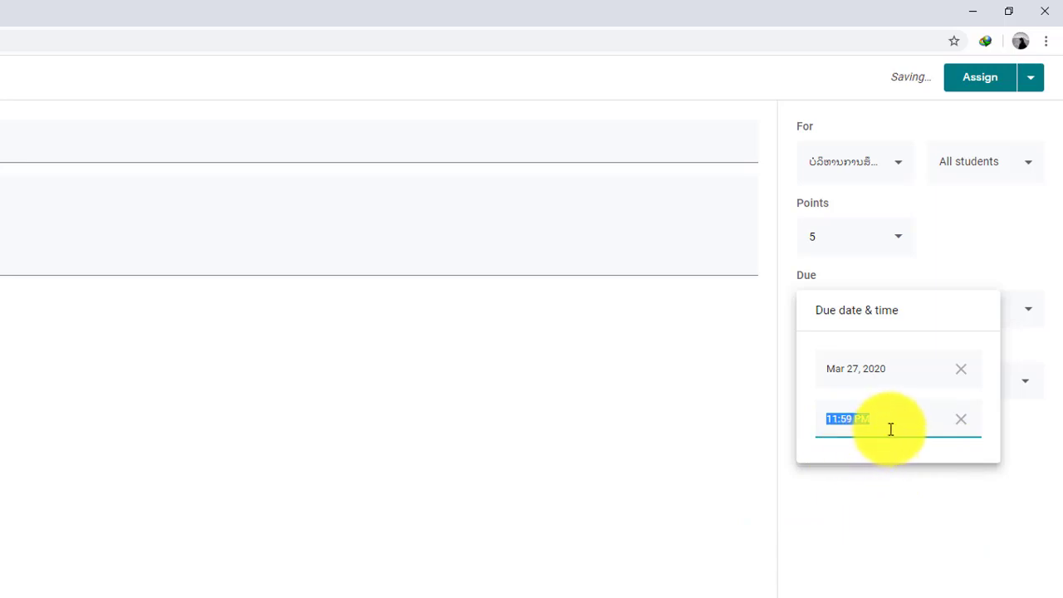
{"action": "left_click", "coordinate": [893, 536]}
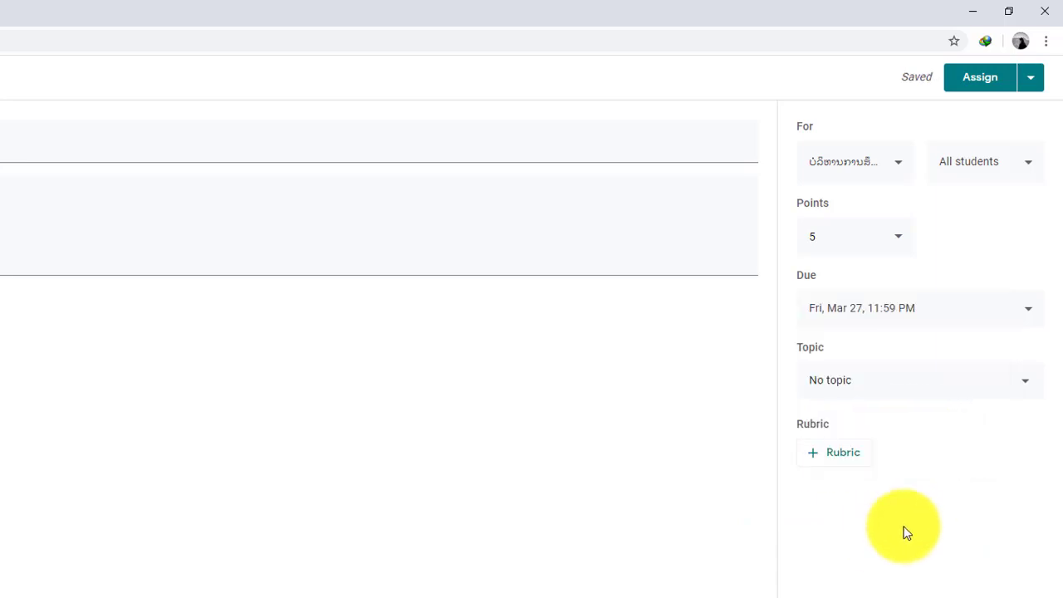
File the assignment under the topic "ວຽກບ້ານ" and assign it to all students
{"action": "left_click", "coordinate": [861, 384]}
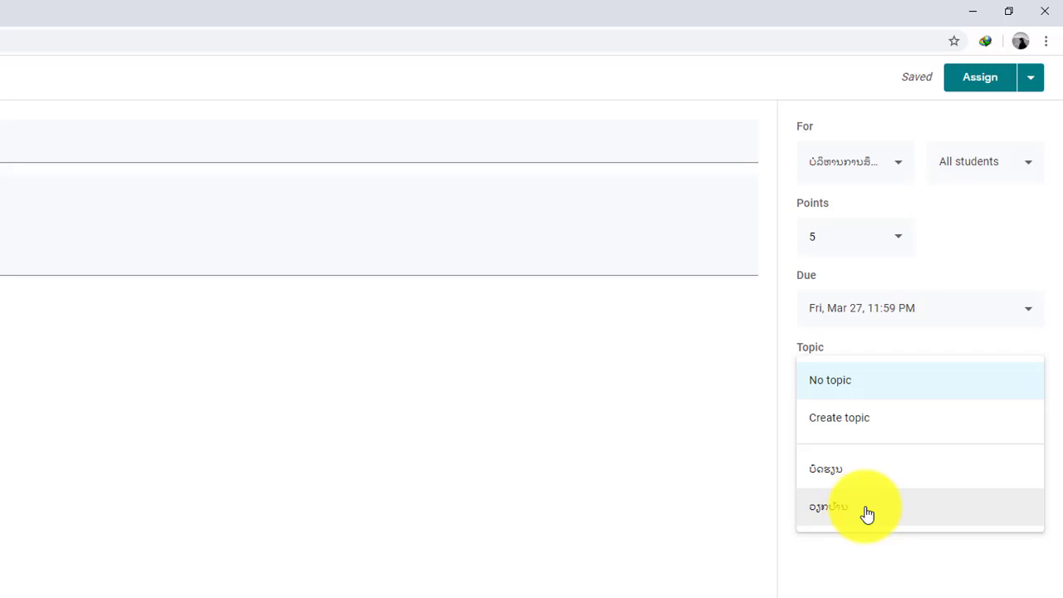
{"action": "left_click", "coordinate": [867, 514]}
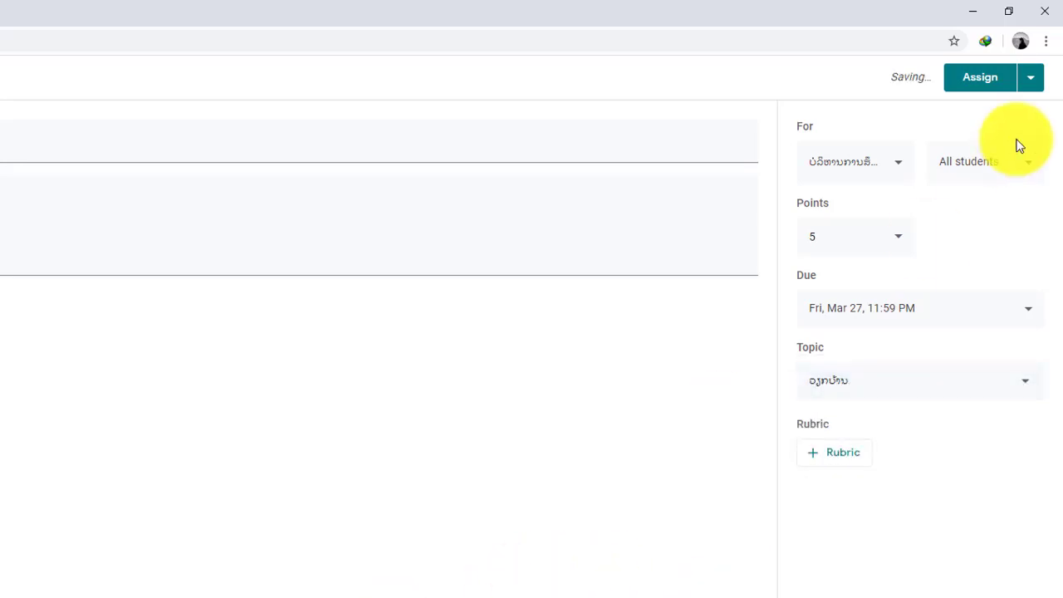
{"action": "left_click", "coordinate": [966, 83]}
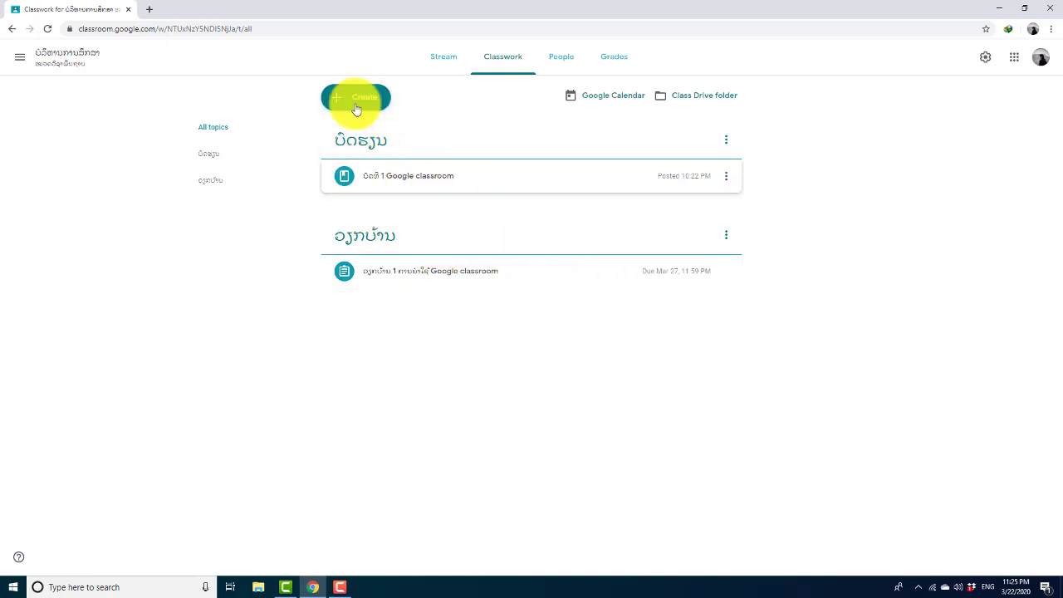
Create a second assignment titled "ວຽກບ້ານ 2 ບັນຫາການນຳໃຊ້ Google classroom", without instructions or attachments
{"action": "left_click", "coordinate": [360, 99]}
{"action": "left_click", "coordinate": [372, 129]}
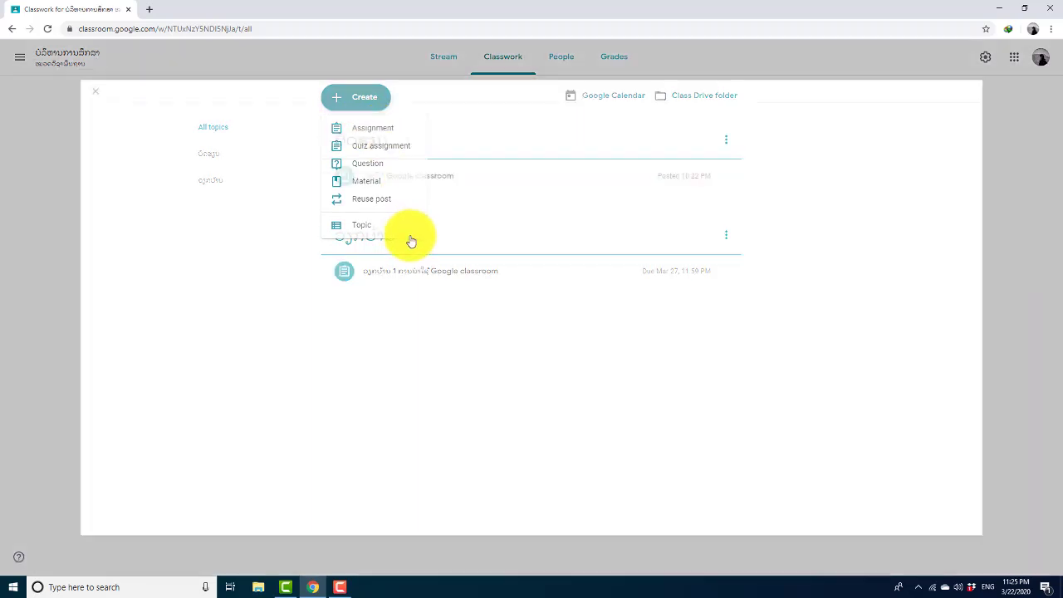
{"action": "type", "text": "p"}
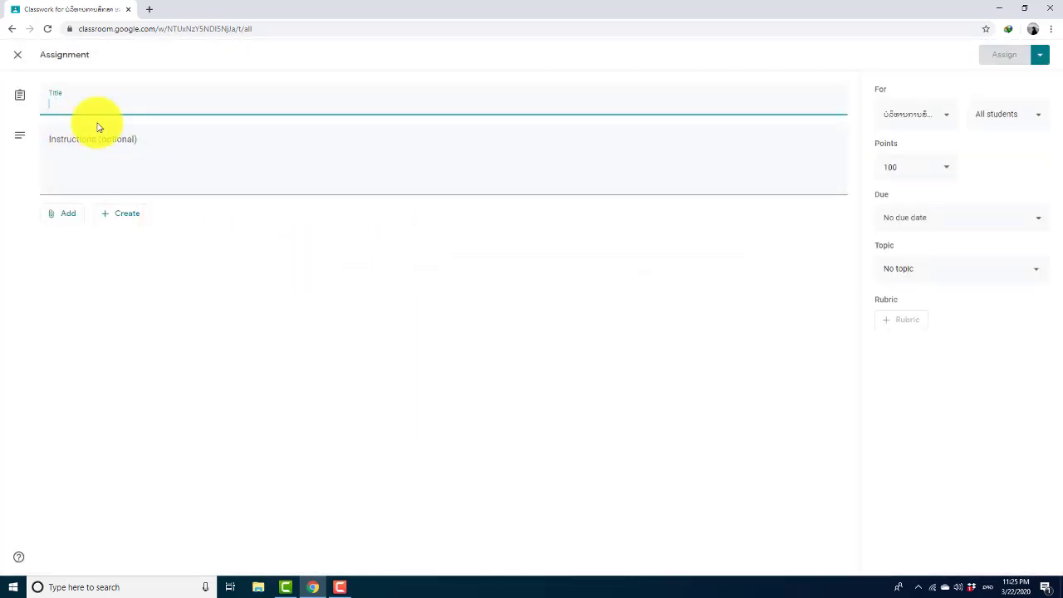
{"action": "type", "text": "ວຽກ"}
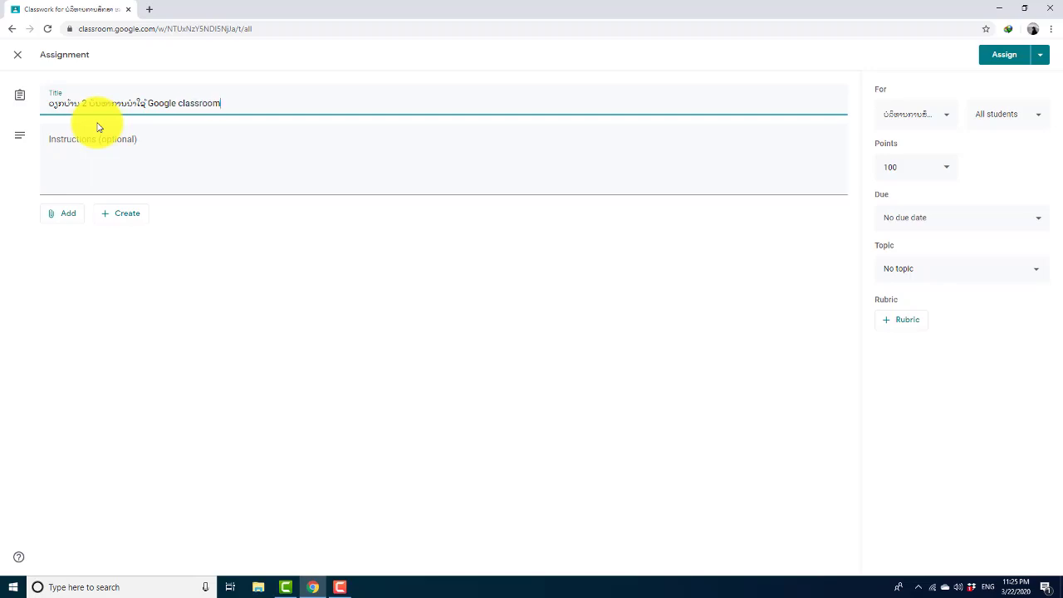
{"action": "left_click", "coordinate": [104, 146]}
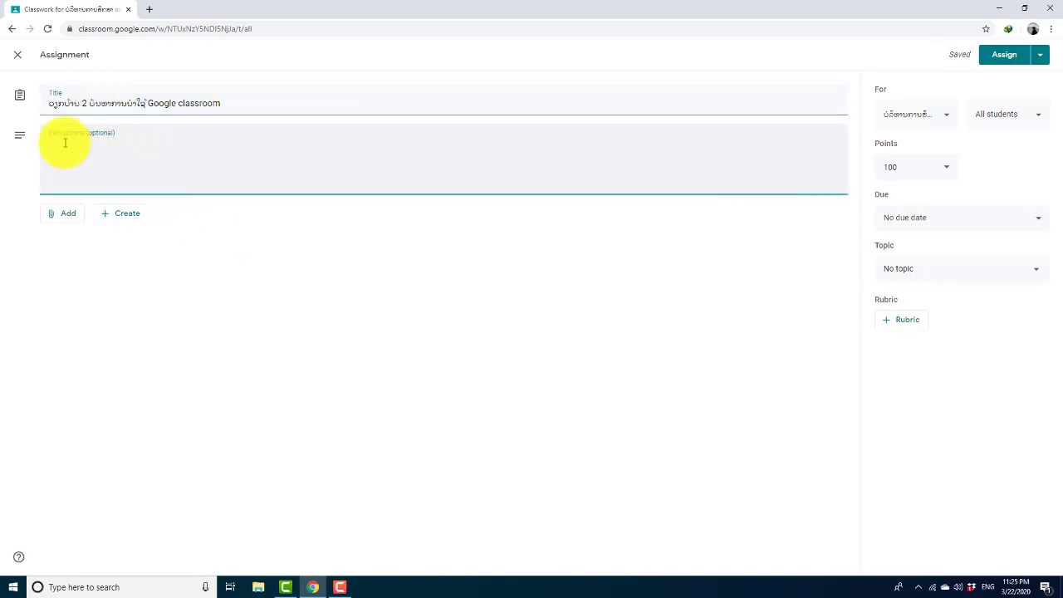
{"action": "left_click", "coordinate": [72, 218]}
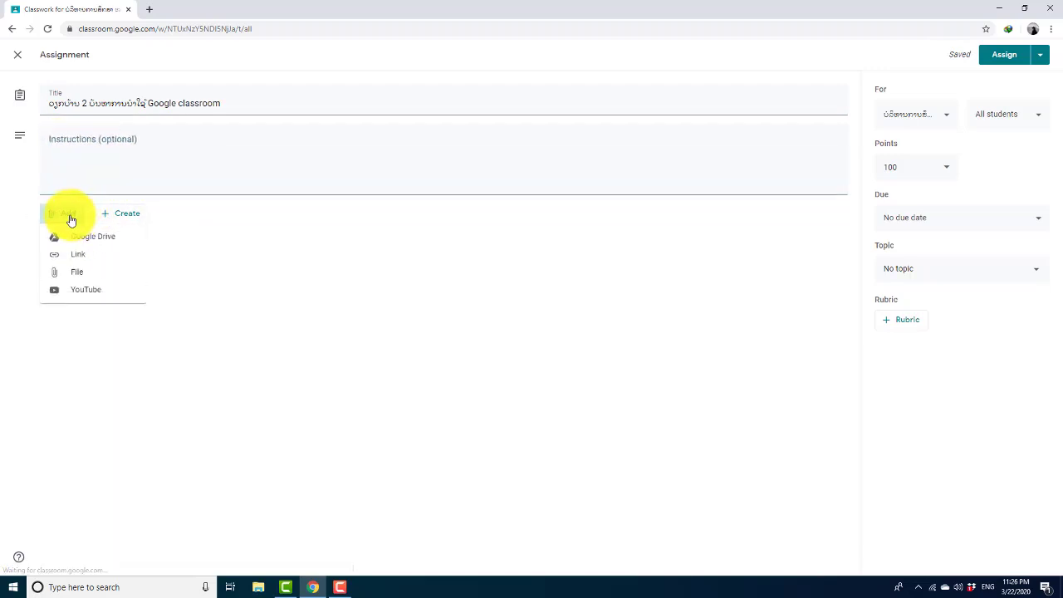
{"action": "left_click", "coordinate": [82, 167]}
Give the second homework assignment 5 points and a due date of Mar 27, 2020, 11:59 PM
{"action": "left_click", "coordinate": [906, 169]}
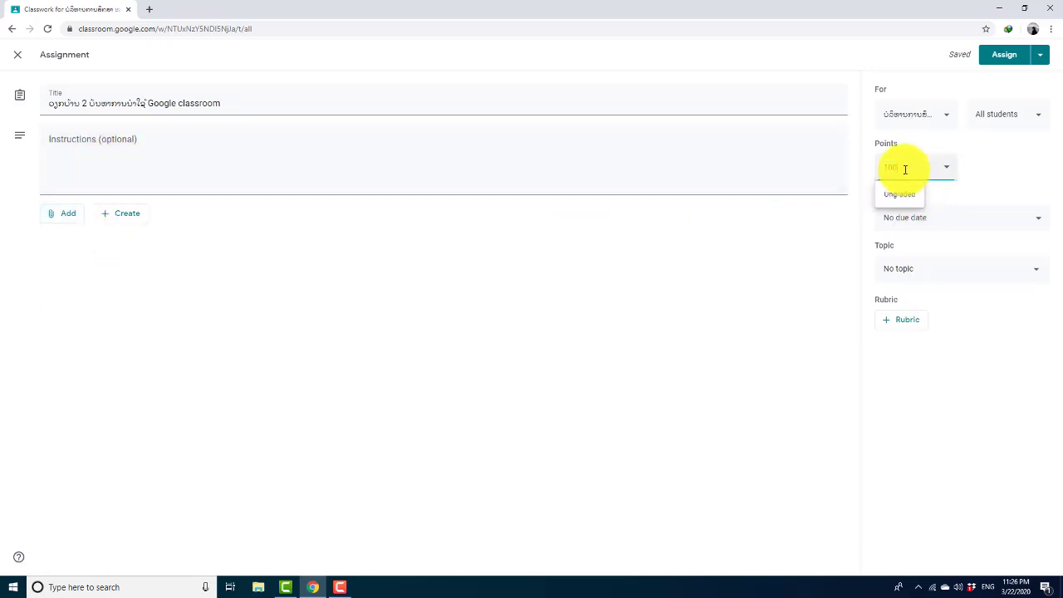
{"action": "left_click_drag", "start_coordinate": [905, 169], "coordinate": [878, 168]}
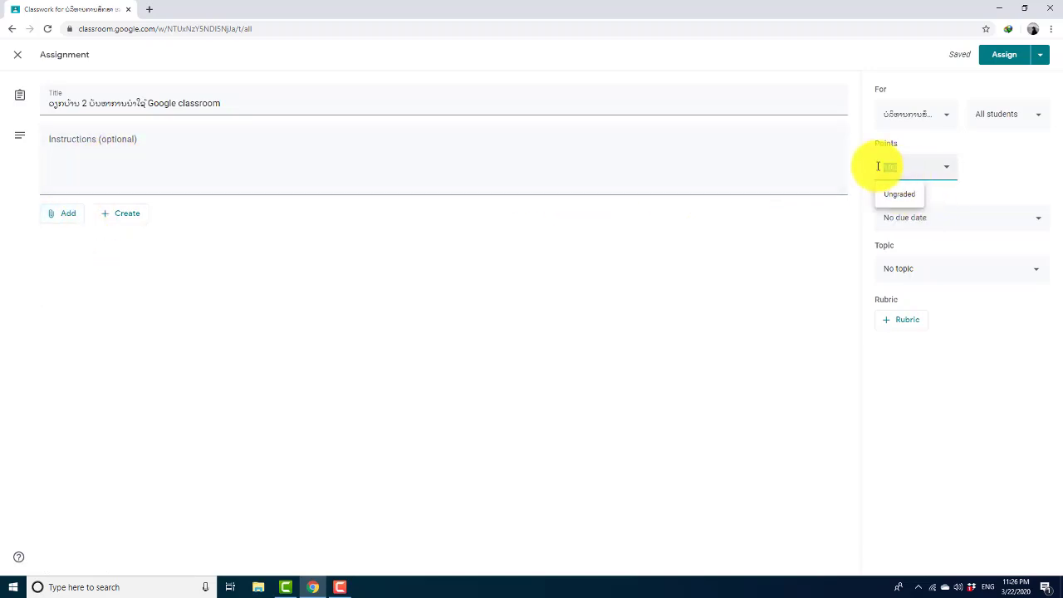
{"action": "left_click", "coordinate": [971, 217]}
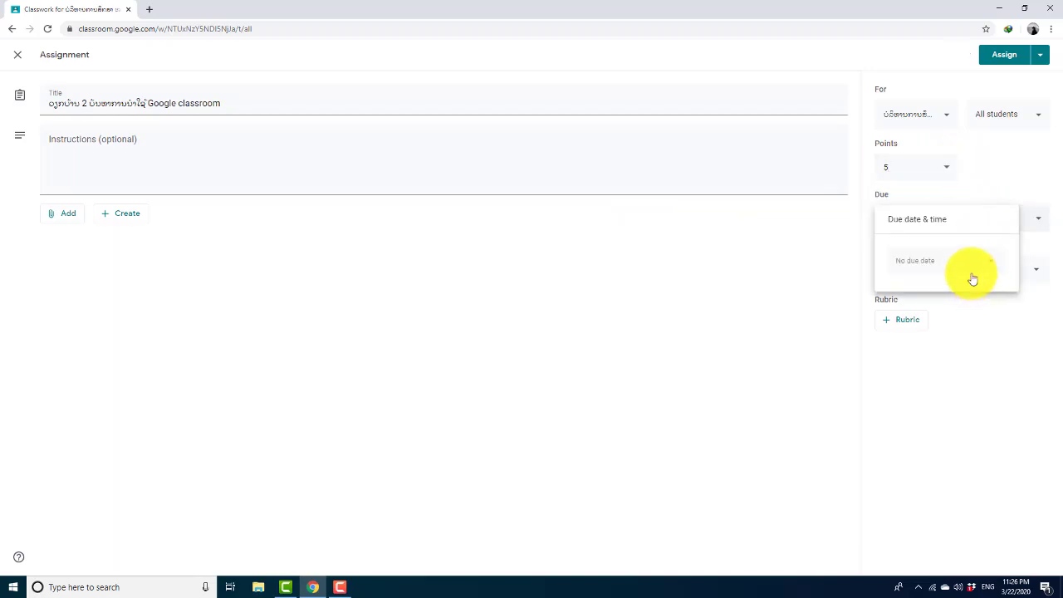
{"action": "left_click", "coordinate": [968, 265]}
{"action": "left_click", "coordinate": [986, 364]}
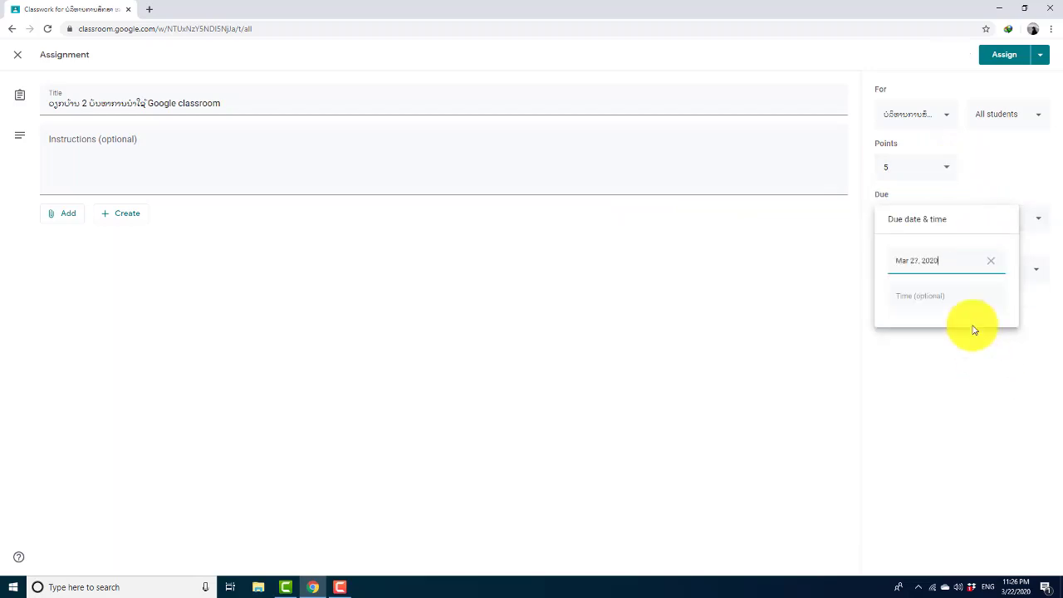
{"action": "left_click", "coordinate": [935, 300]}
{"action": "left_click", "coordinate": [925, 373]}
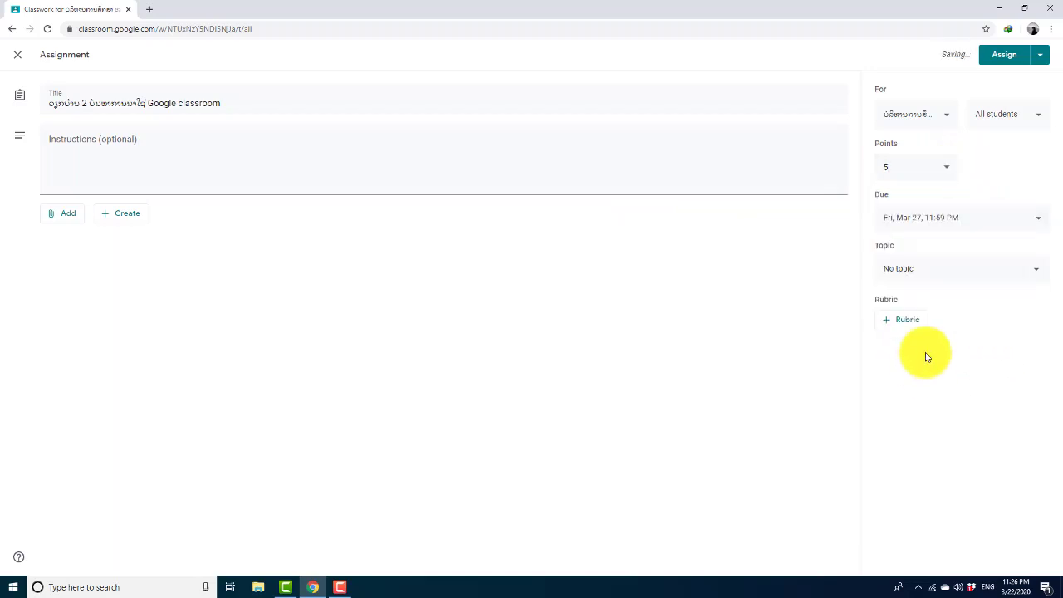
File the second assignment under the topic "ວຽກບ້ານ" and schedule its posting for Mar 24, 2020, 8:00 AM
{"action": "left_click", "coordinate": [897, 270]}
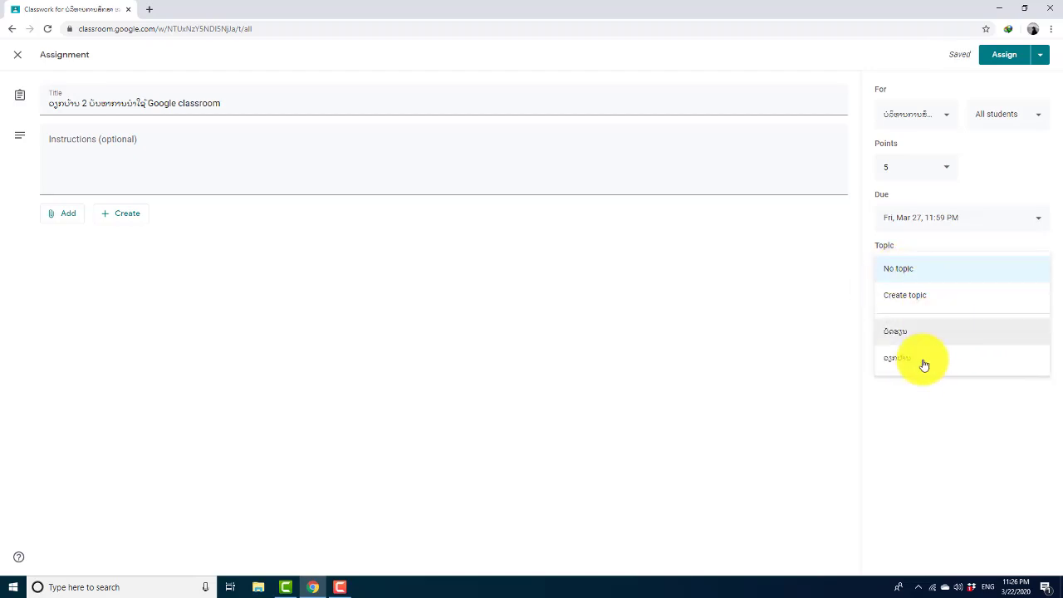
{"action": "left_click", "coordinate": [906, 373]}
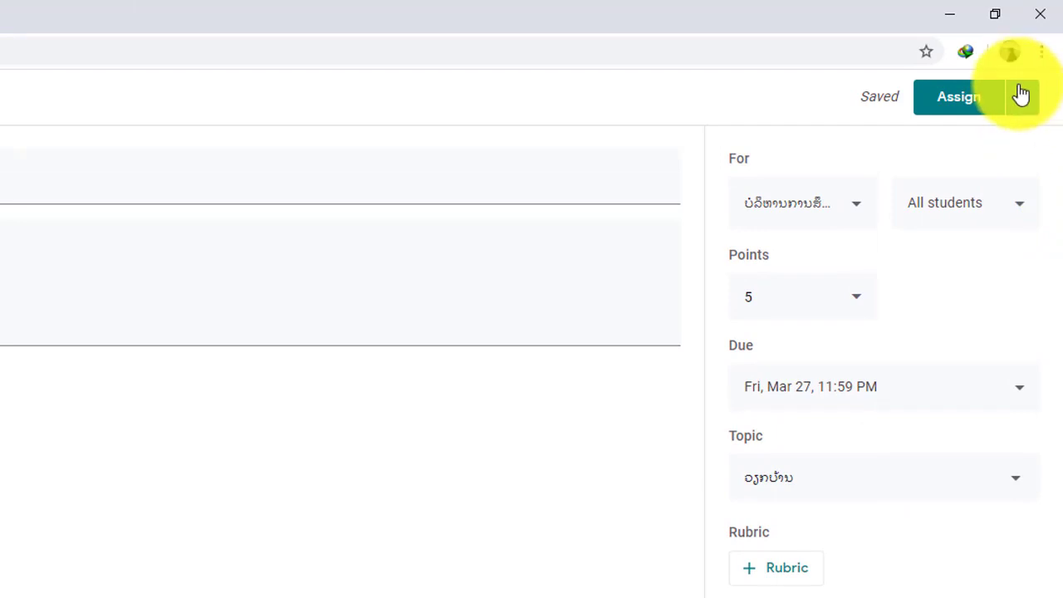
{"action": "left_click", "coordinate": [1022, 100]}
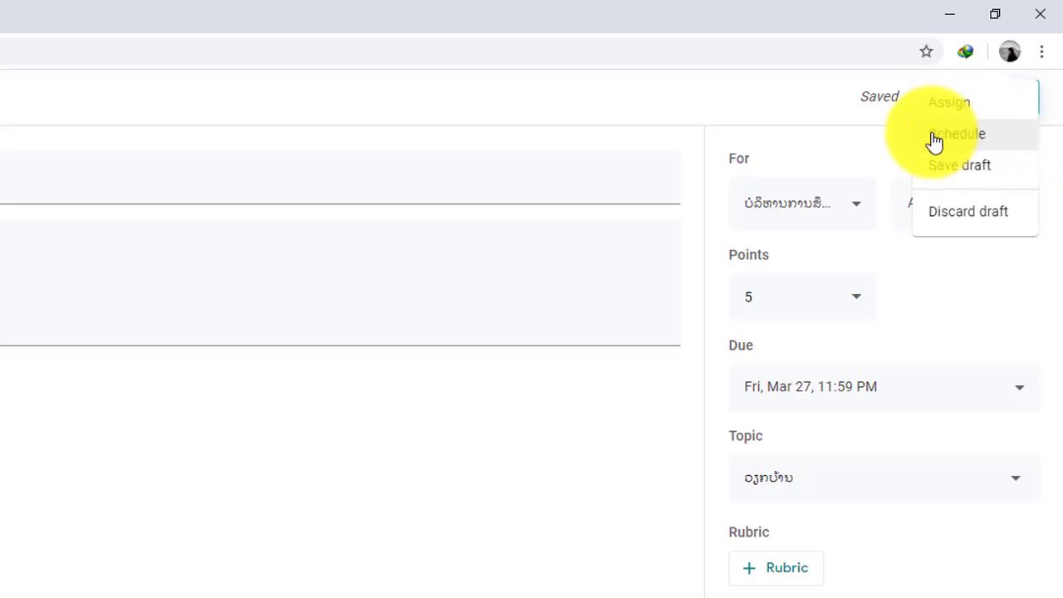
{"action": "left_click", "coordinate": [1000, 136]}
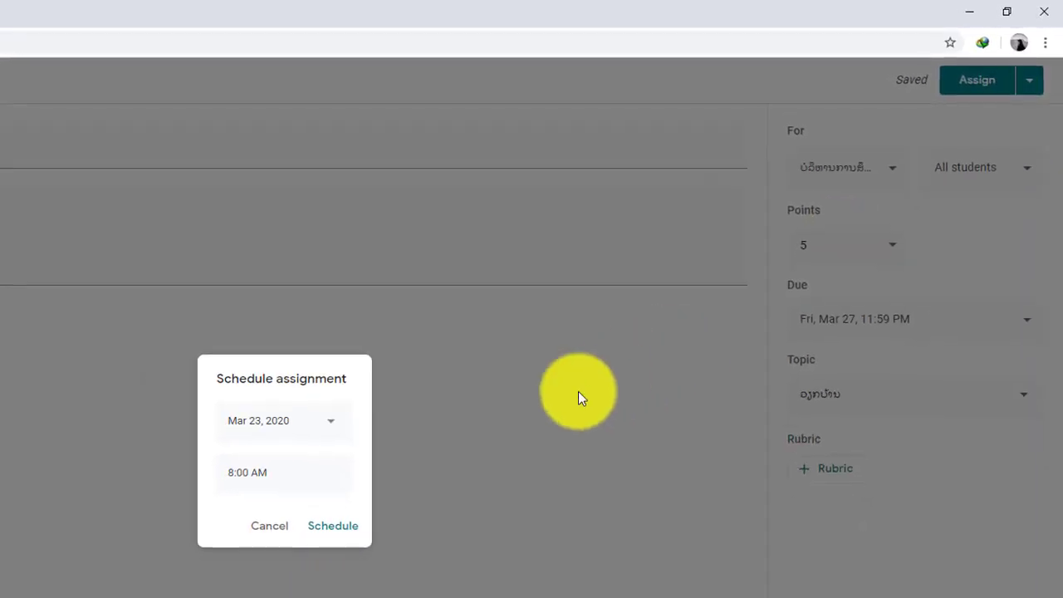
{"action": "left_click", "coordinate": [226, 471]}
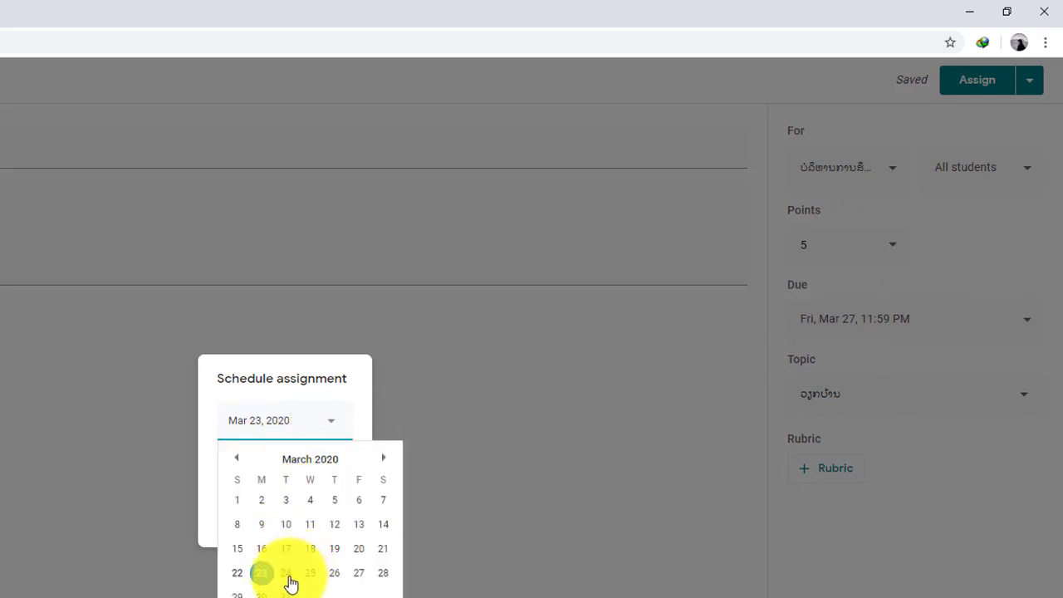
{"action": "left_click", "coordinate": [288, 573]}
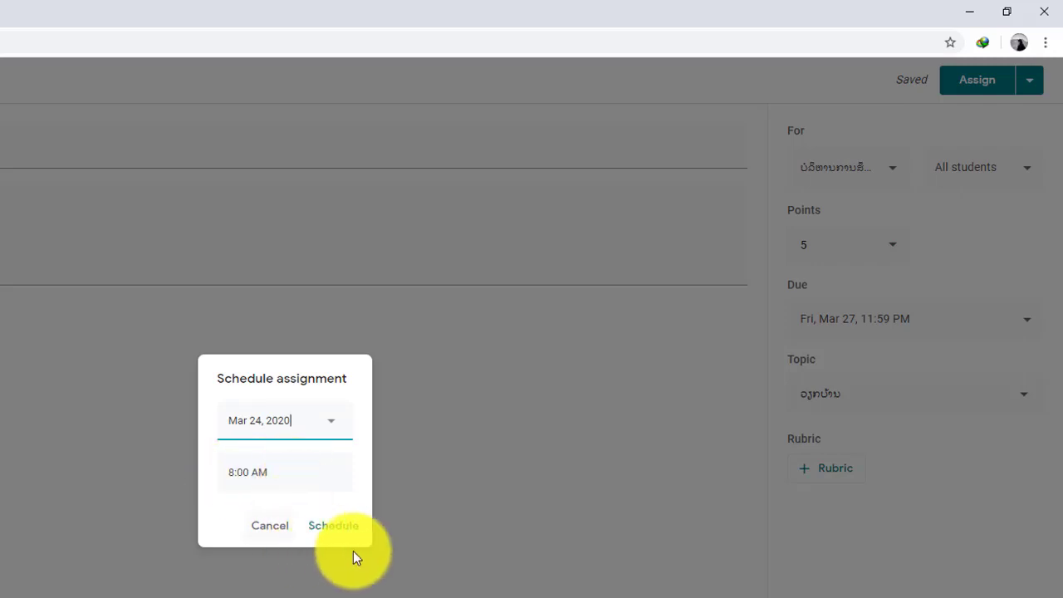
{"action": "left_click", "coordinate": [334, 526]}
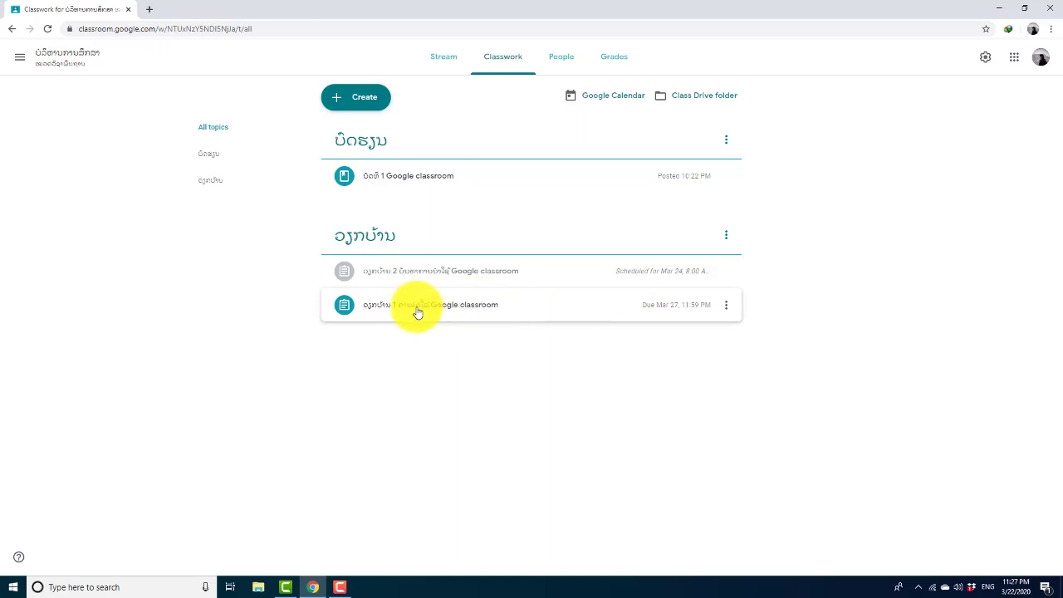
Check the first homework's submission counts and open the classwork of the ICT tourism class "ທ່ອງທ່ຽວຕໍ່ເນື່ອງ 2020 R. 204"
{"action": "left_click", "coordinate": [455, 309]}
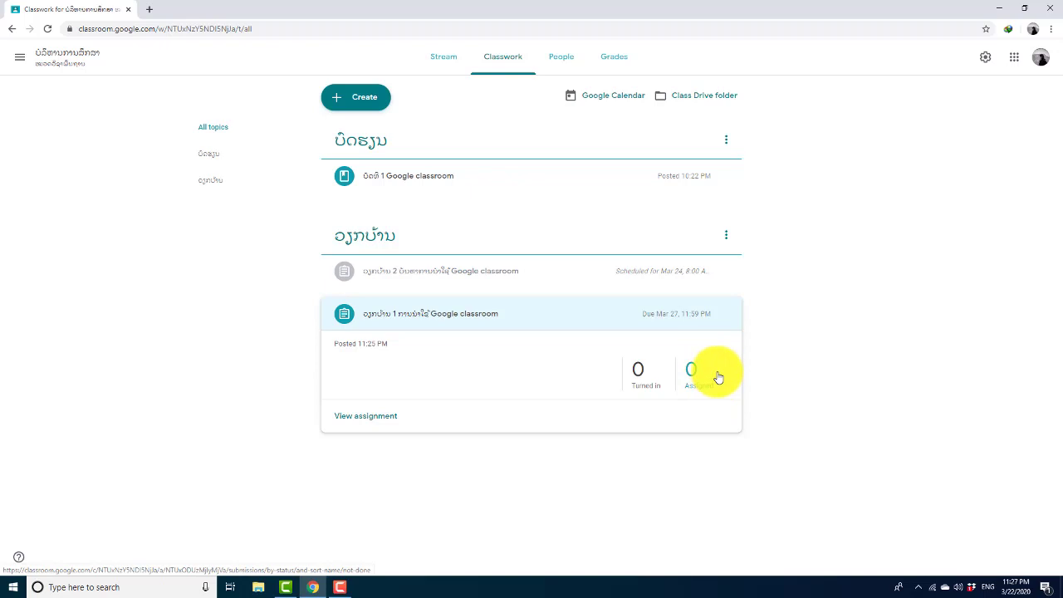
{"action": "left_click", "coordinate": [21, 58]}
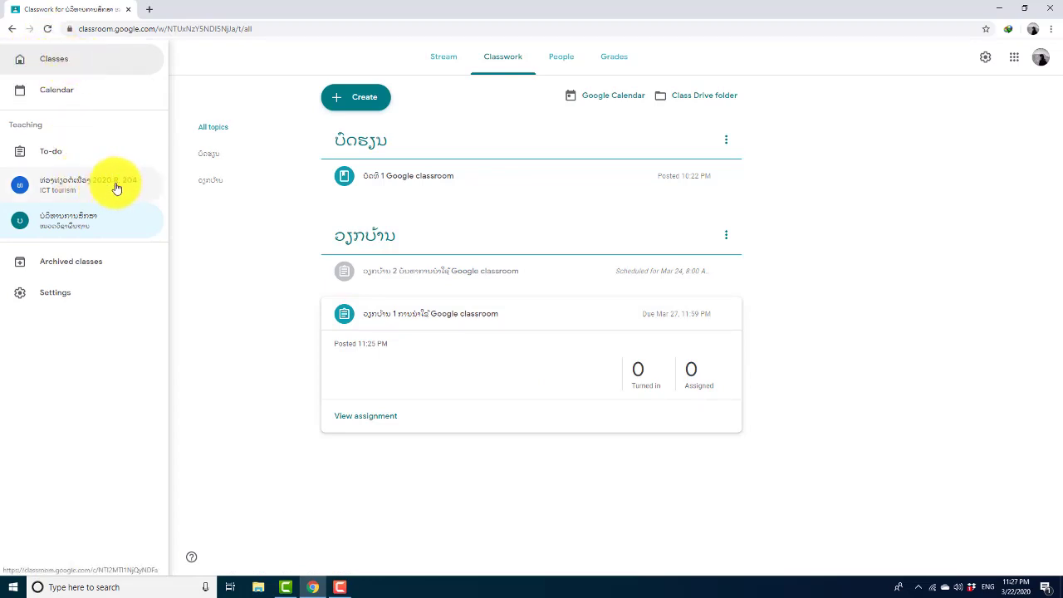
{"action": "left_click", "coordinate": [88, 190]}
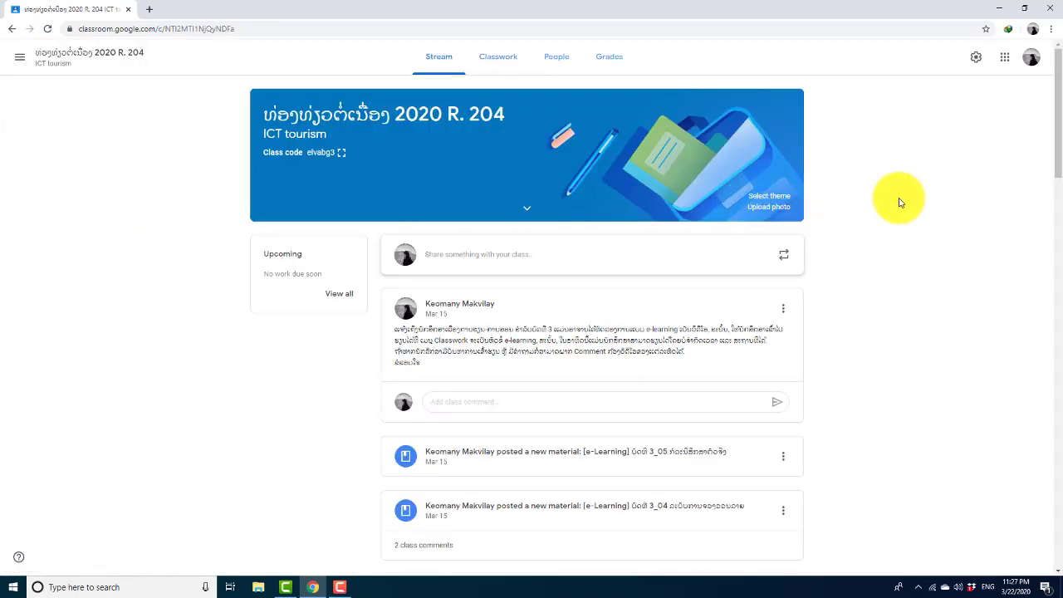
{"action": "left_click", "coordinate": [498, 60]}
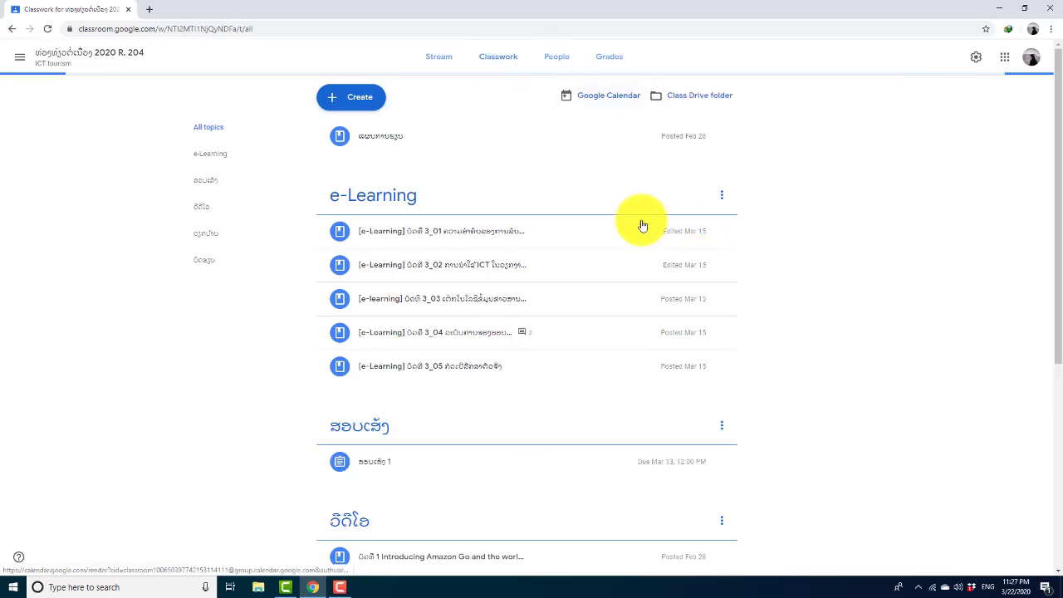
Open the student work turned in for the assignment "ວຽກບ້ານ 1 ເຕັກໂນໂລຊີ" under the topic "ວຽກບ້ານ"
{"action": "scroll", "coordinate": [530, 364], "scroll_direction": "down", "scroll_amount": 3}
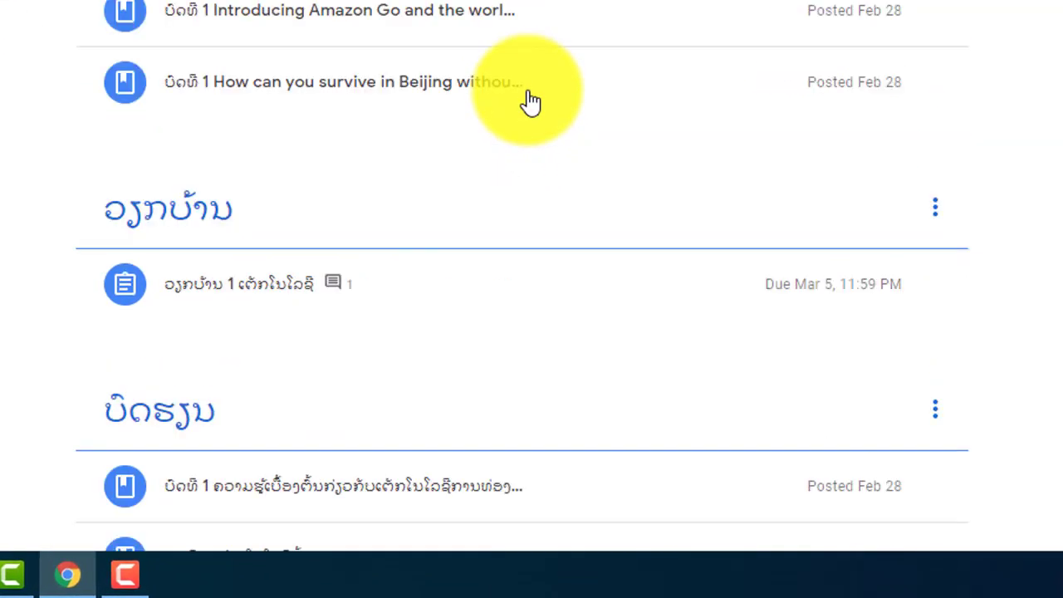
{"action": "scroll", "coordinate": [530, 101], "scroll_direction": "down", "scroll_amount": 3}
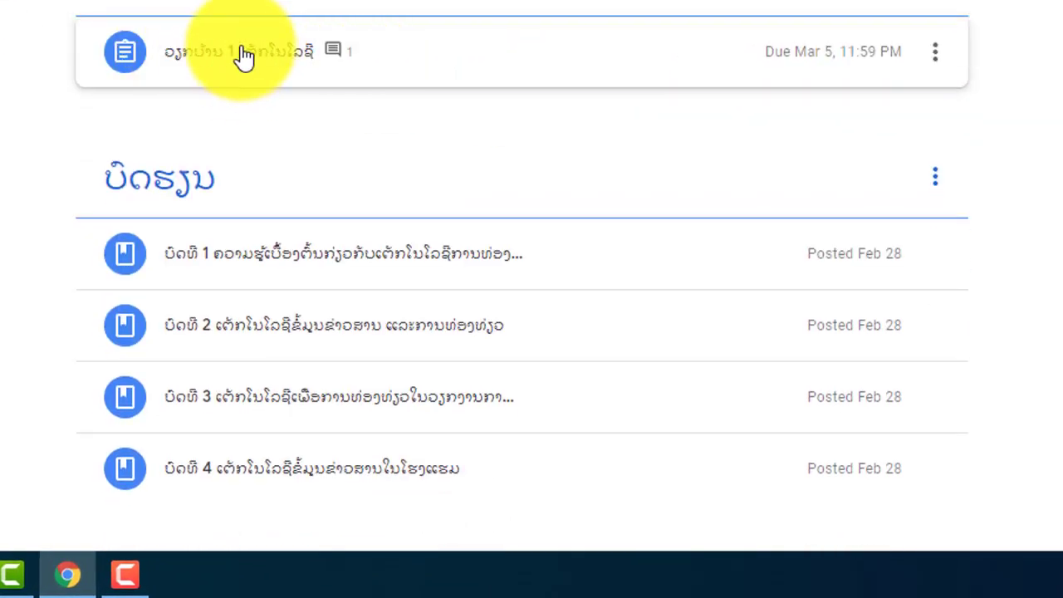
{"action": "left_click", "coordinate": [232, 56]}
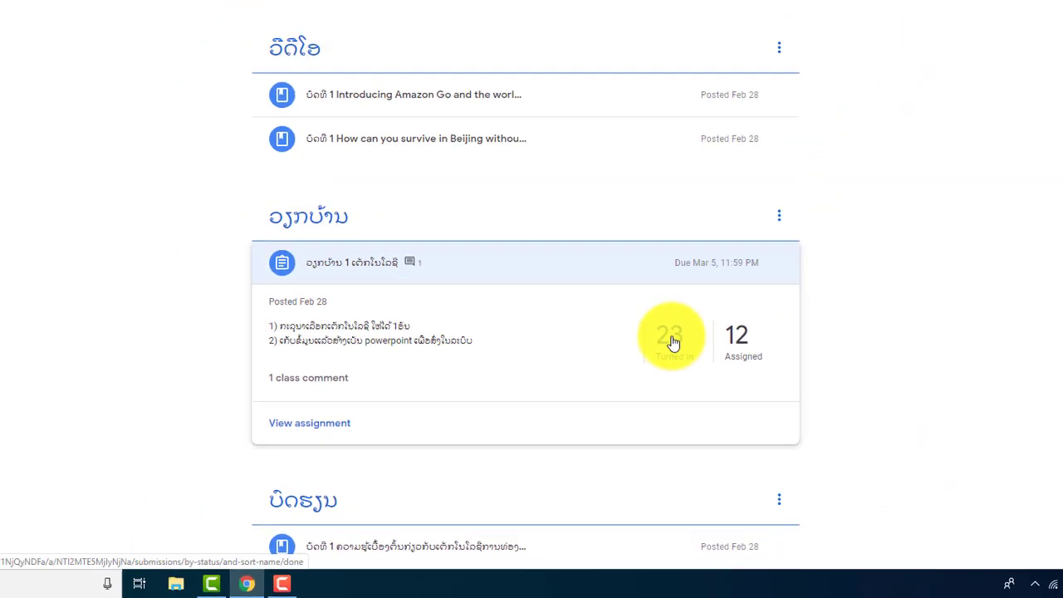
{"action": "left_click", "coordinate": [638, 401]}
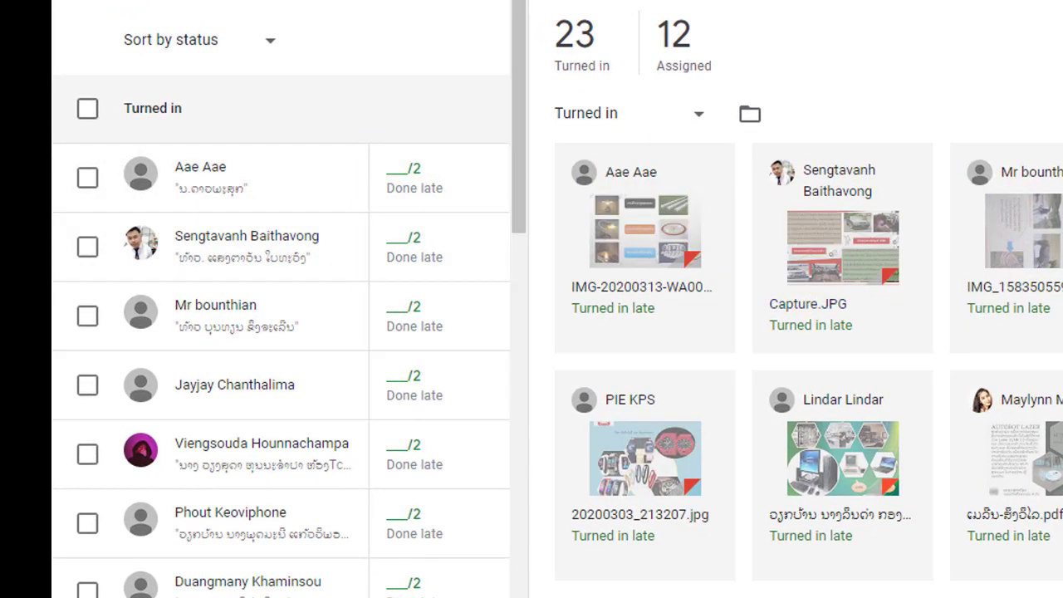
Open the first turned-in student's submission and enter a draft grade of 1 out of 2
{"action": "scroll", "coordinate": [1015, 527], "scroll_direction": "down", "scroll_amount": 3}
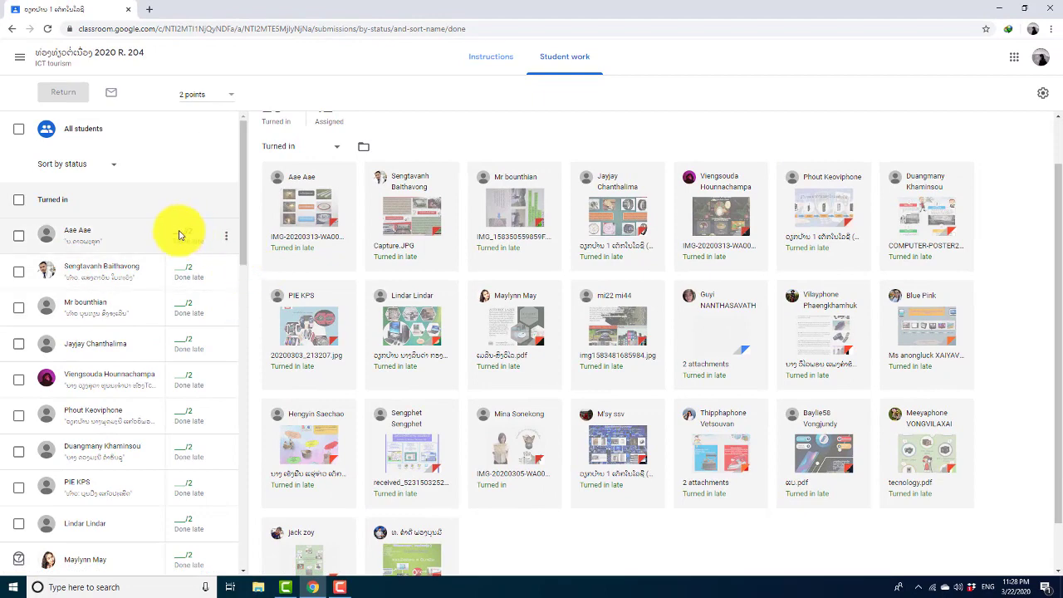
{"action": "left_click", "coordinate": [179, 229]}
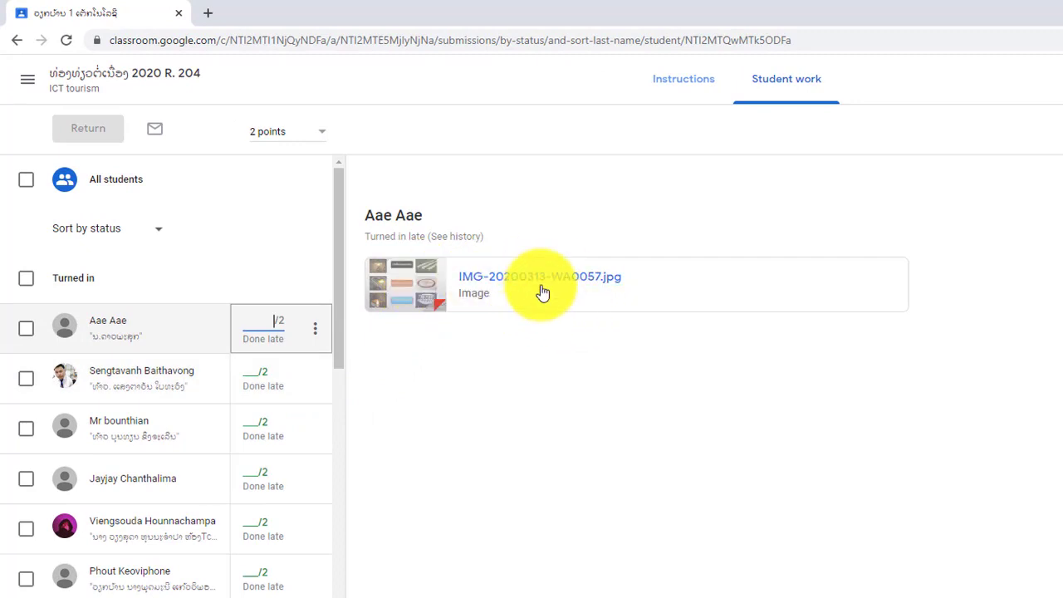
{"action": "left_click", "coordinate": [267, 323]}
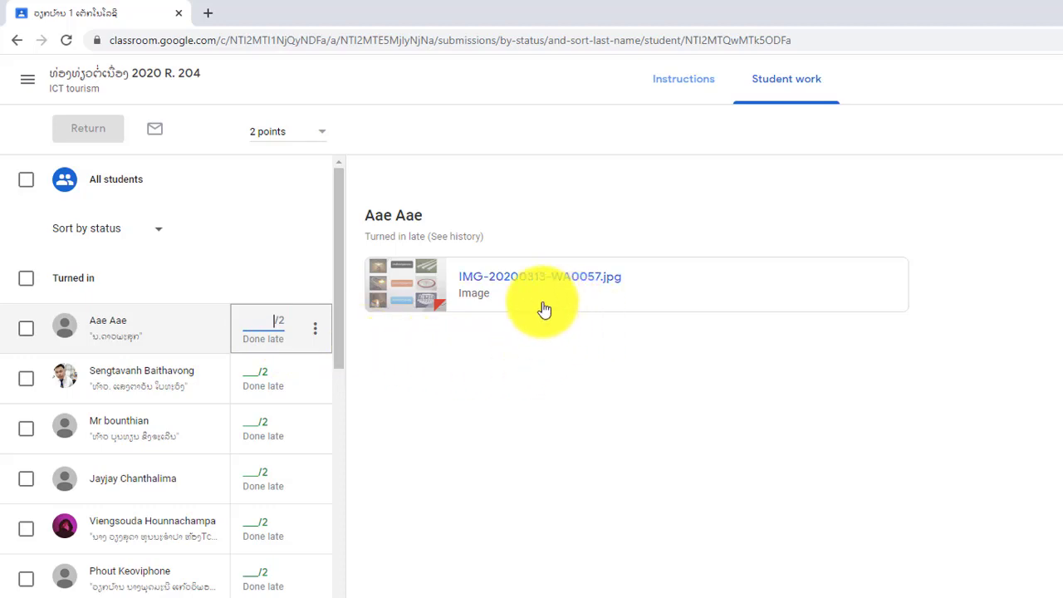
{"action": "left_click_drag", "start_coordinate": [545, 309], "coordinate": [513, 335]}
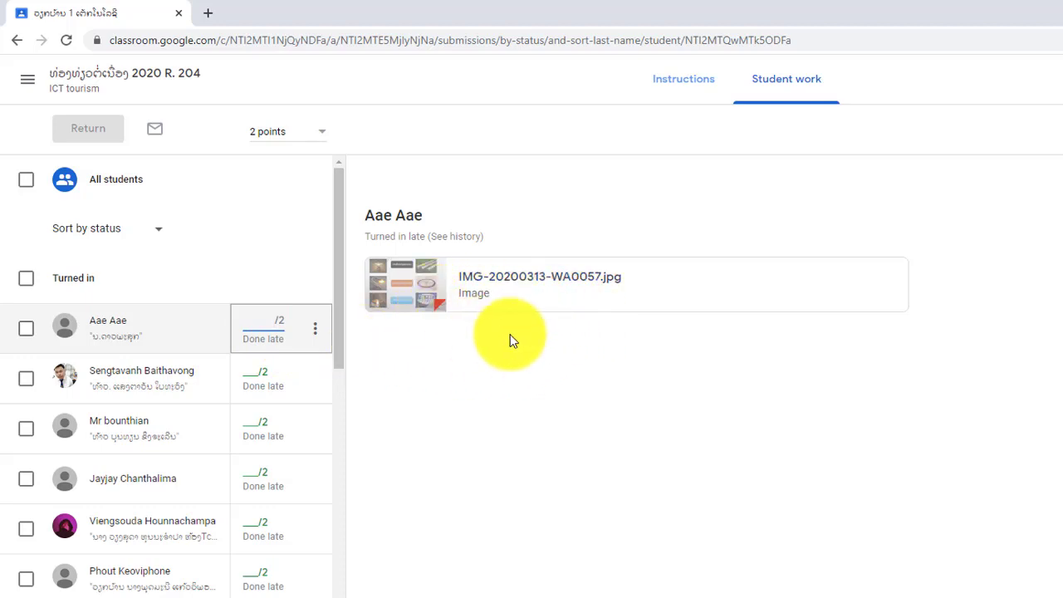
{"action": "left_click", "coordinate": [274, 322]}
{"action": "type", "text": "1"}
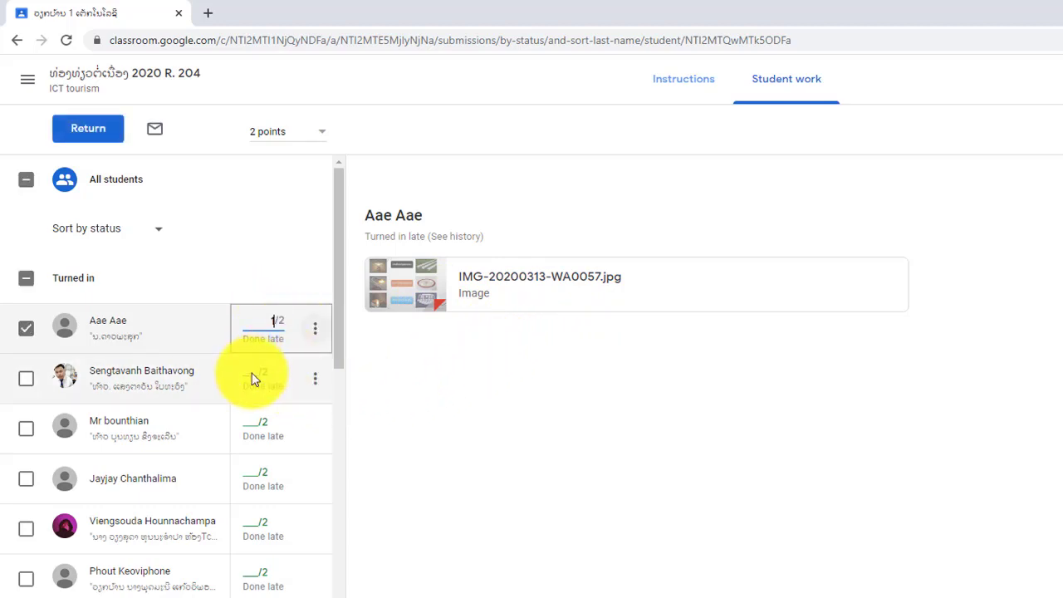
Enter draft grades of 2 for the second and third turned-in students and 1 for the fourth
{"action": "left_click", "coordinate": [253, 370]}
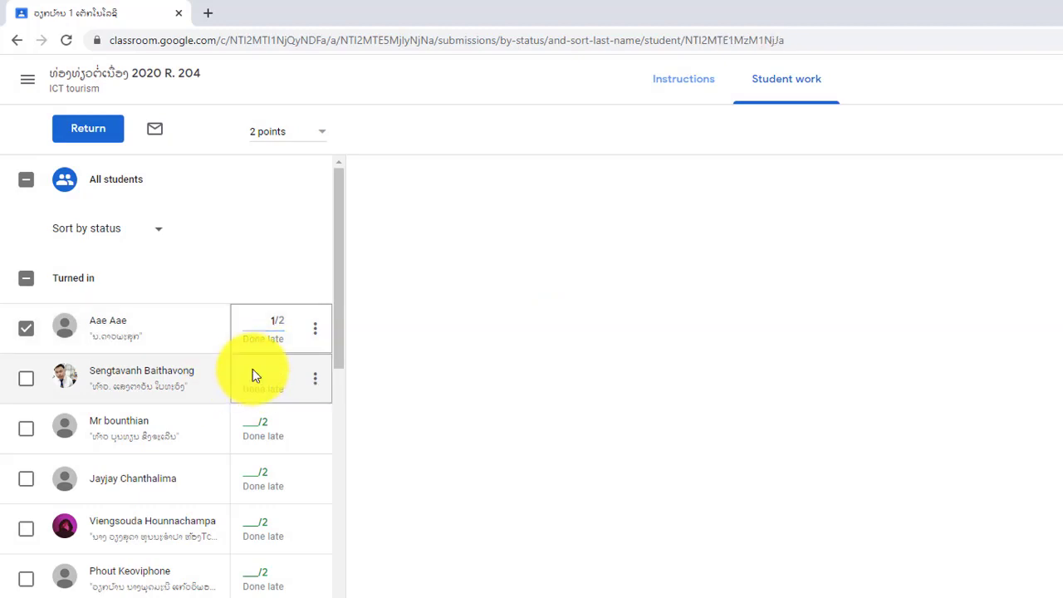
{"action": "type", "text": "2"}
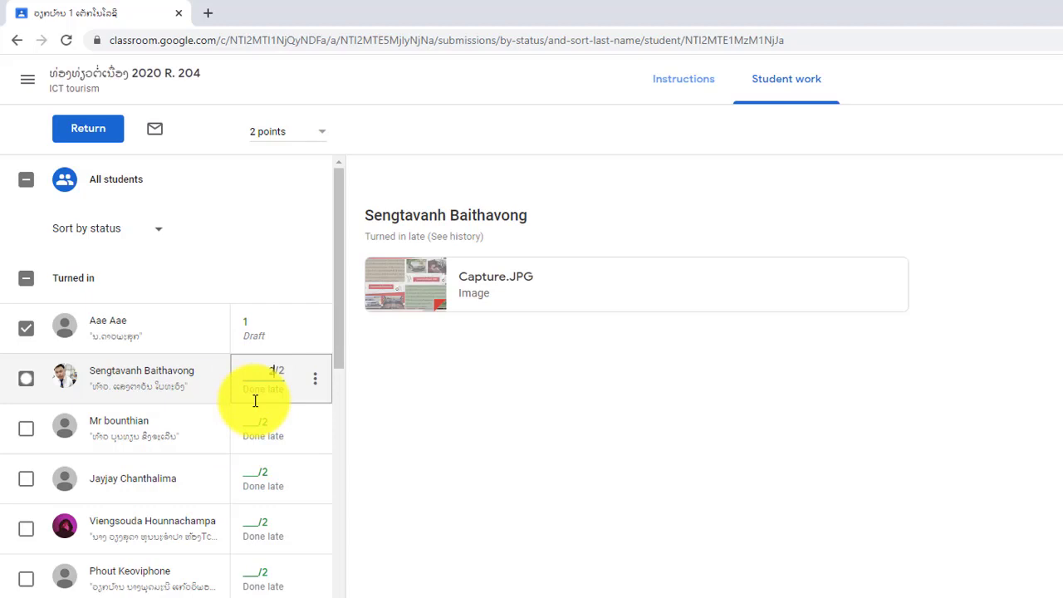
{"action": "left_click", "coordinate": [253, 422]}
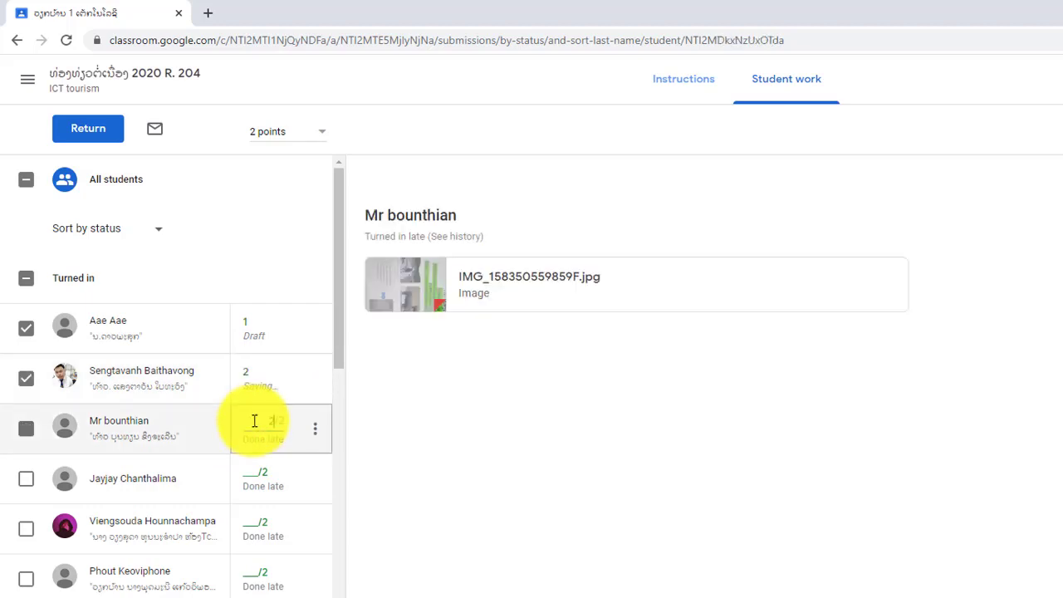
{"action": "type", "text": "2"}
{"action": "left_click", "coordinate": [246, 467]}
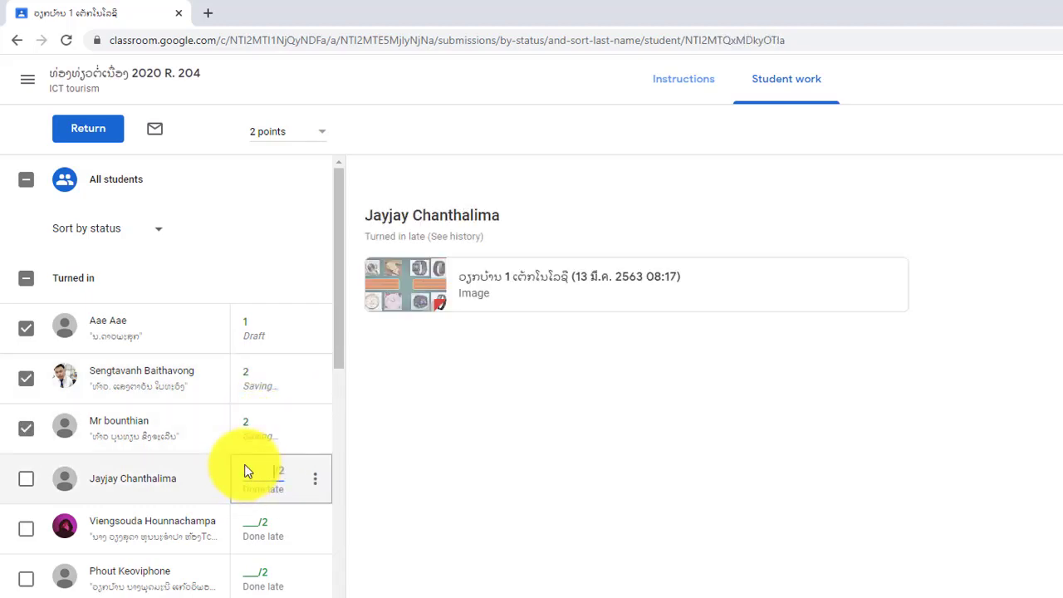
{"action": "type", "text": "1"}
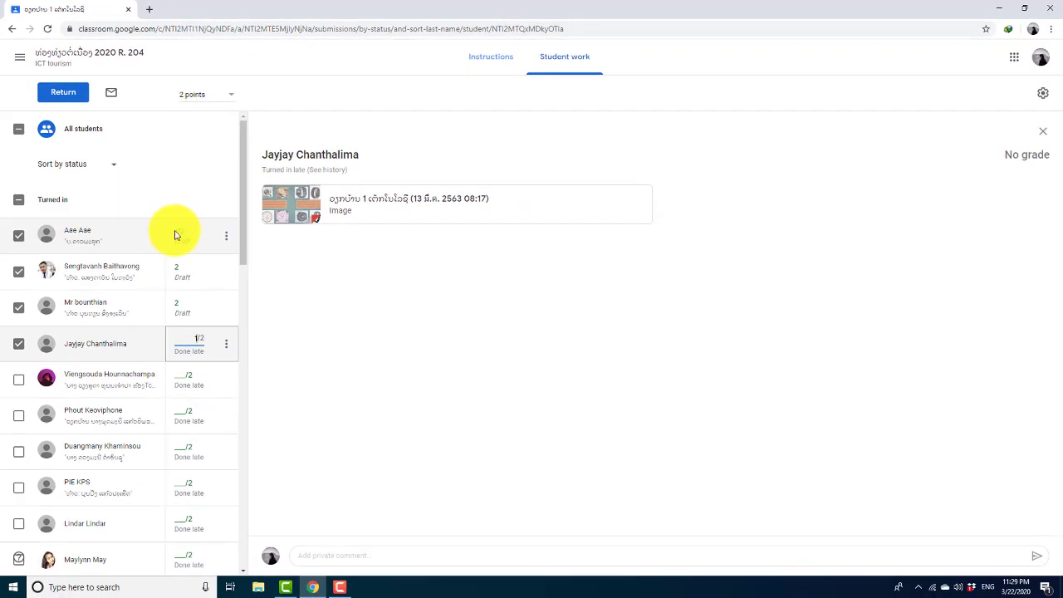
Review the confirmation for returning the four graded students' work and cancel it without returning anything
{"action": "left_click", "coordinate": [183, 234]}
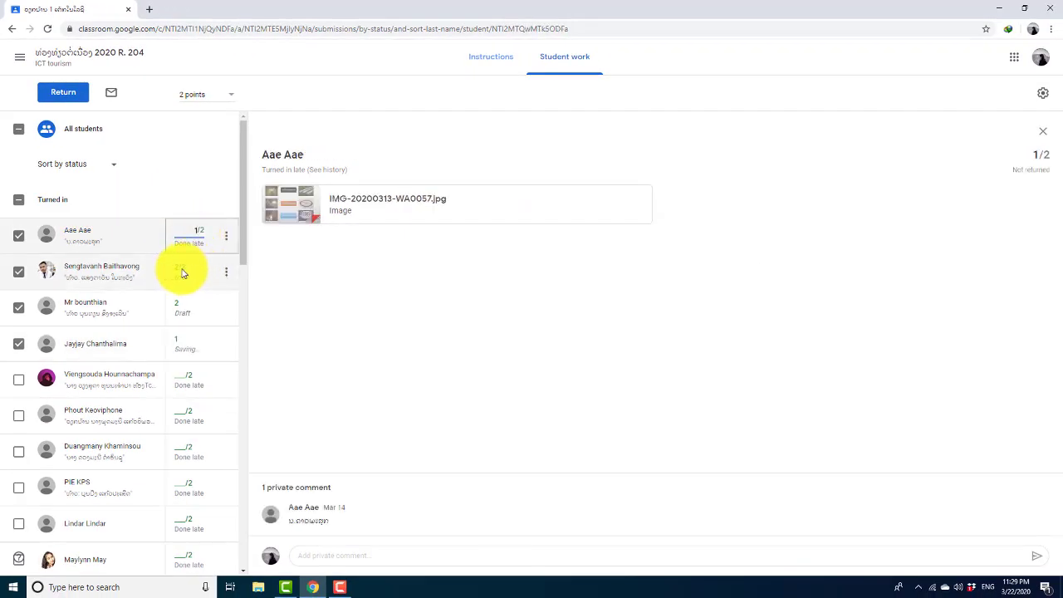
{"action": "left_click", "coordinate": [55, 96]}
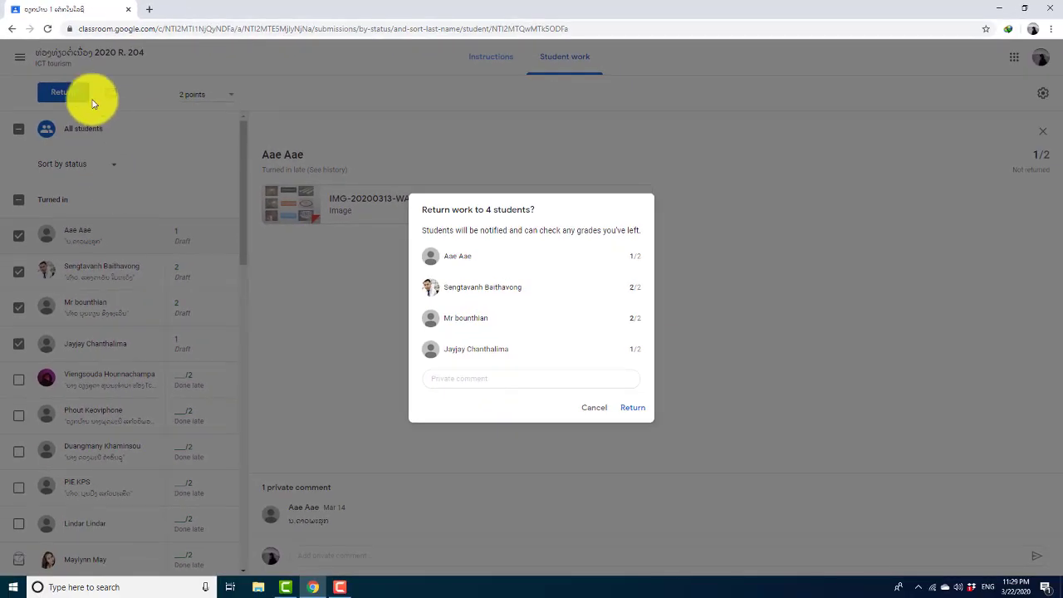
{"action": "left_click", "coordinate": [596, 408]}
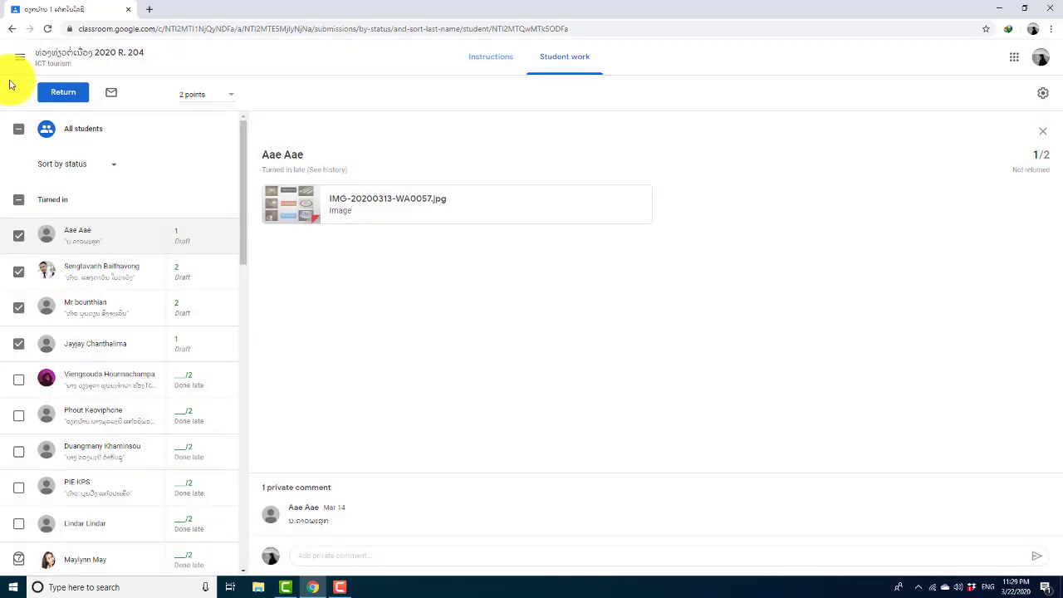
Switch to the class "ບໍລິຫານການສຶກສາ"
{"action": "left_click", "coordinate": [21, 60]}
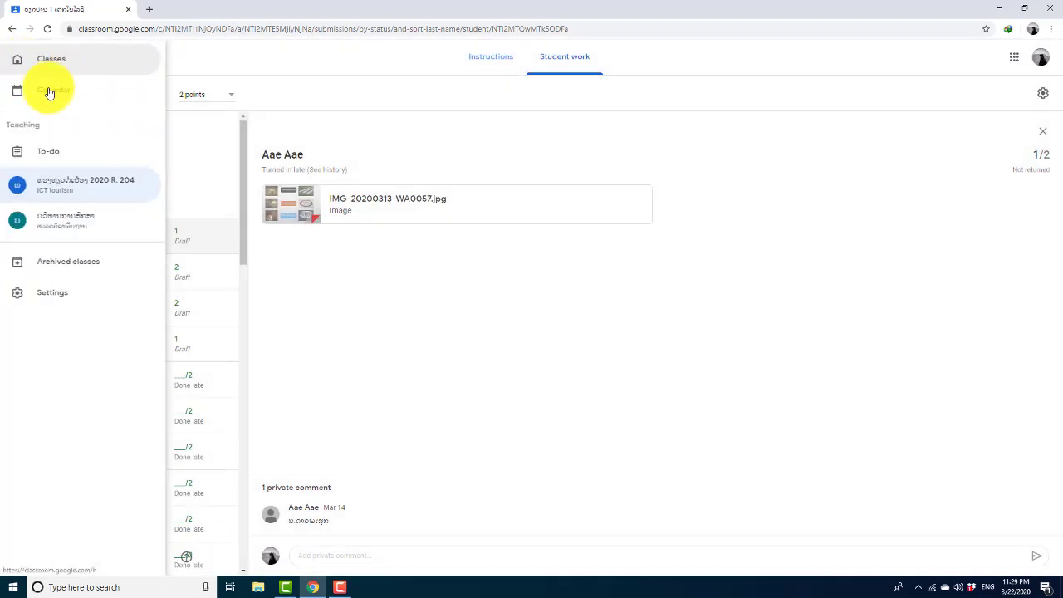
{"action": "left_click", "coordinate": [89, 226]}
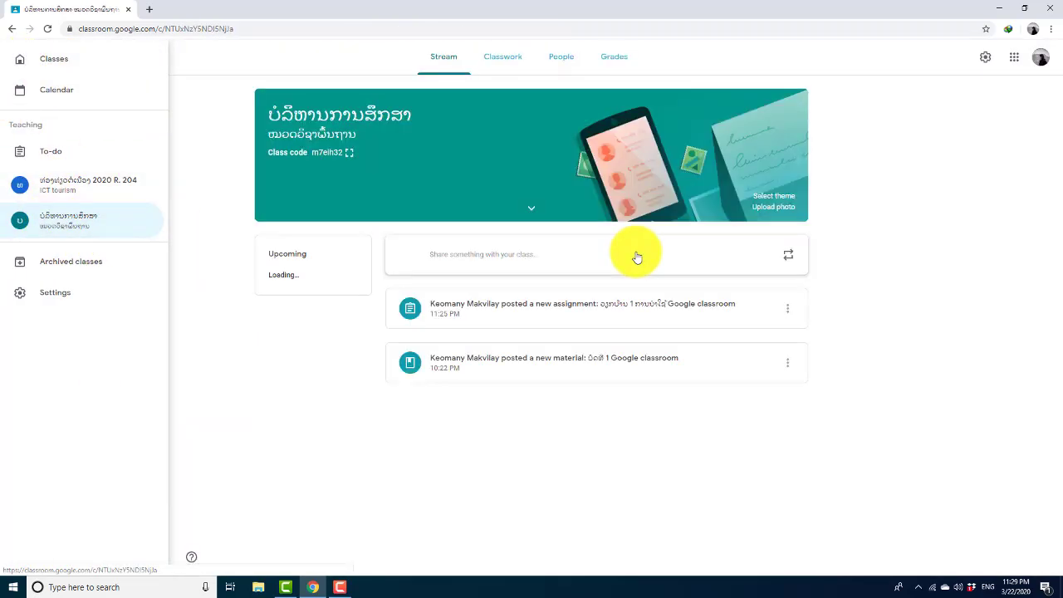